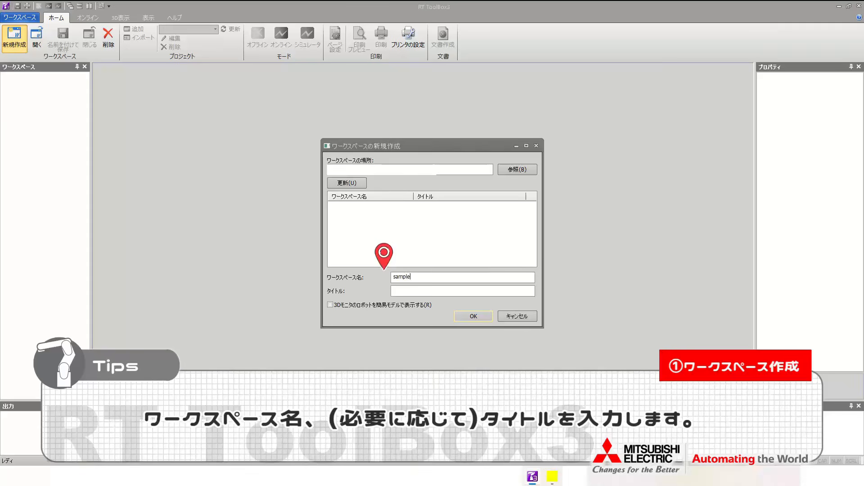
- Create the sample workspace with the title 動画用 and open the robot model settings of its new project
text(動画)
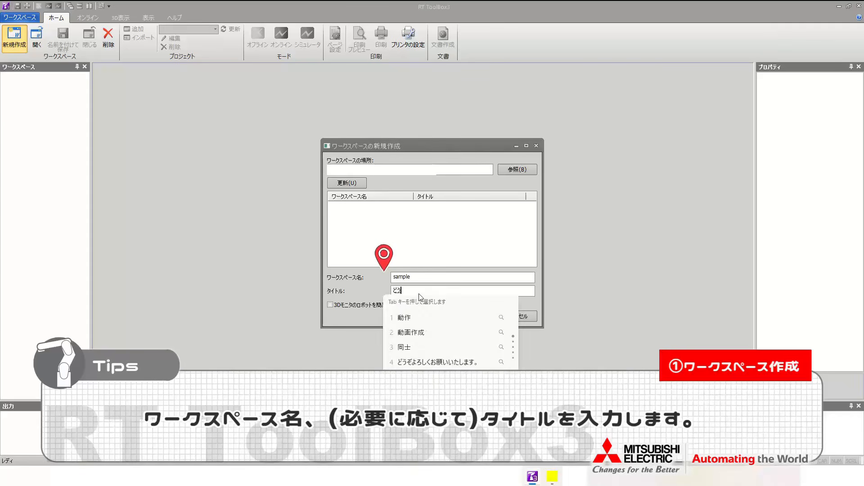
text(用)
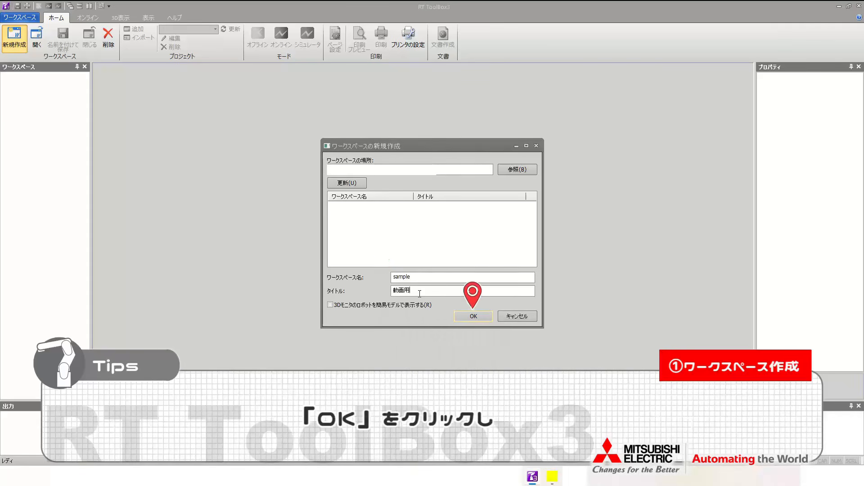
click(482, 317)
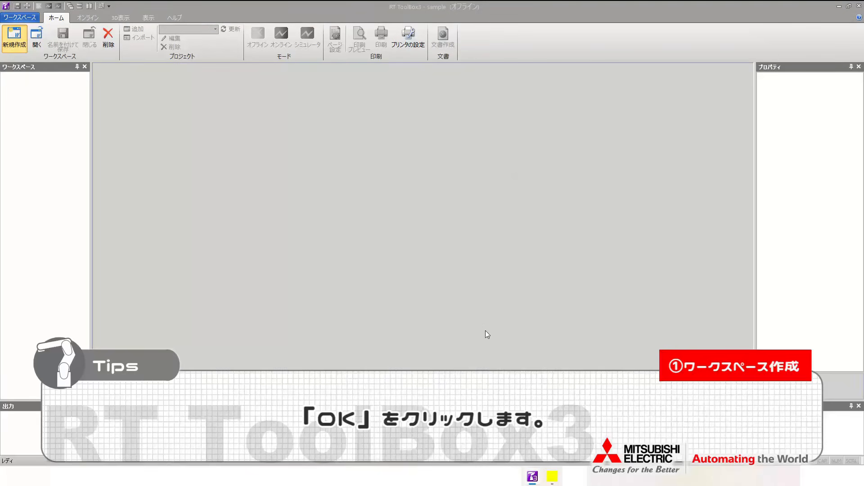
drag(540, 255, 472, 263)
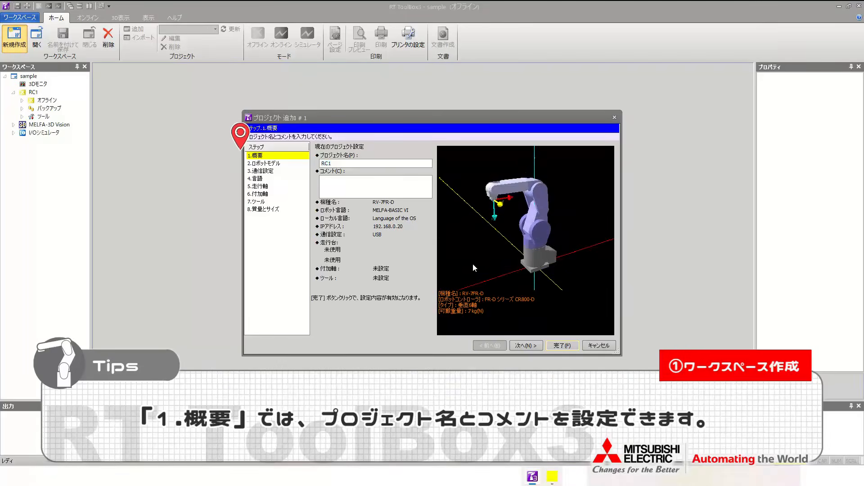
double_click(264, 163)
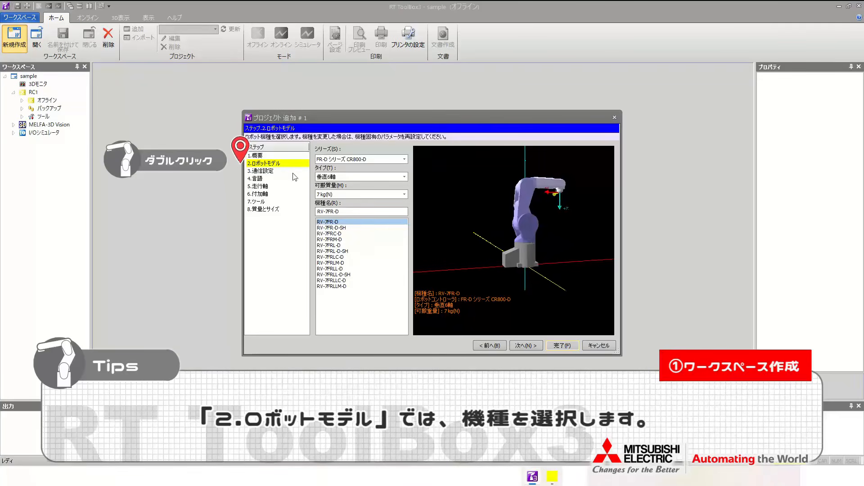
- Try the robot series FR-Q シリーズ CR800-Q, returning to FR-D シリーズ CR800-D
click(396, 159)
click(355, 183)
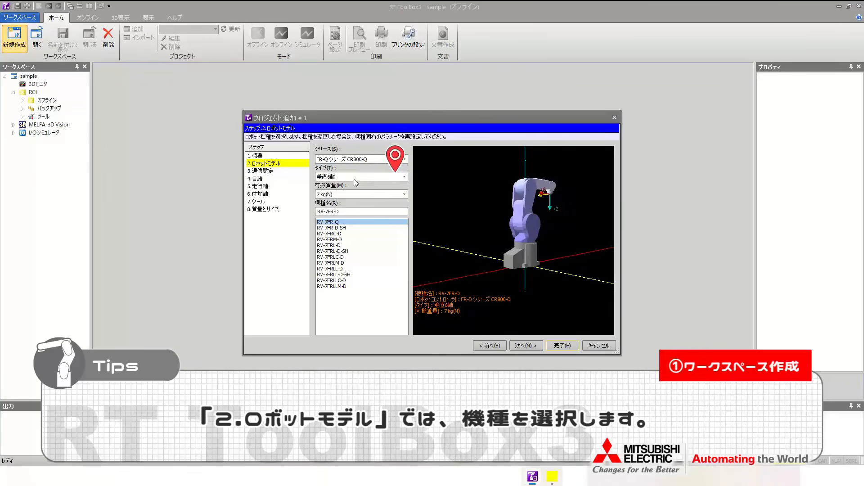
click(360, 159)
click(363, 176)
- Filter the robots by type 水平4軸 and select the model RH-10CRH8030-D
click(363, 177)
click(355, 202)
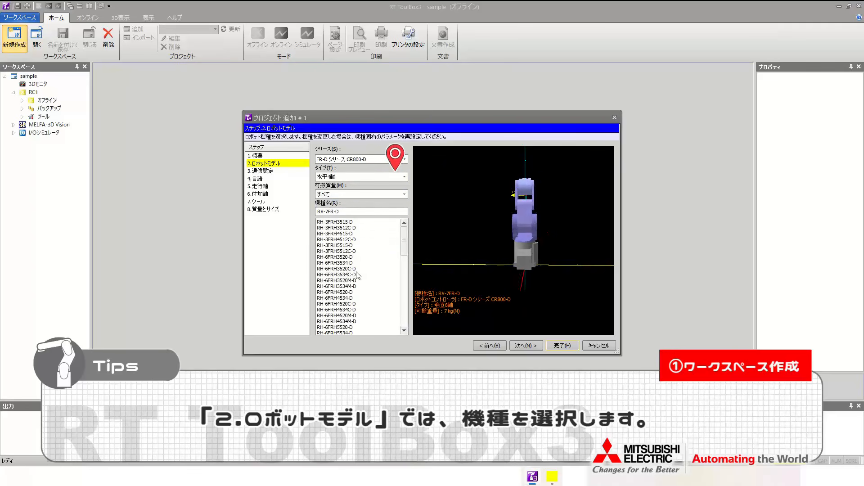
scroll(347, 261, down, 10)
click(339, 268)
scroll(338, 288, down, 4)
click(338, 297)
scroll(339, 297, down, 1)
click(340, 315)
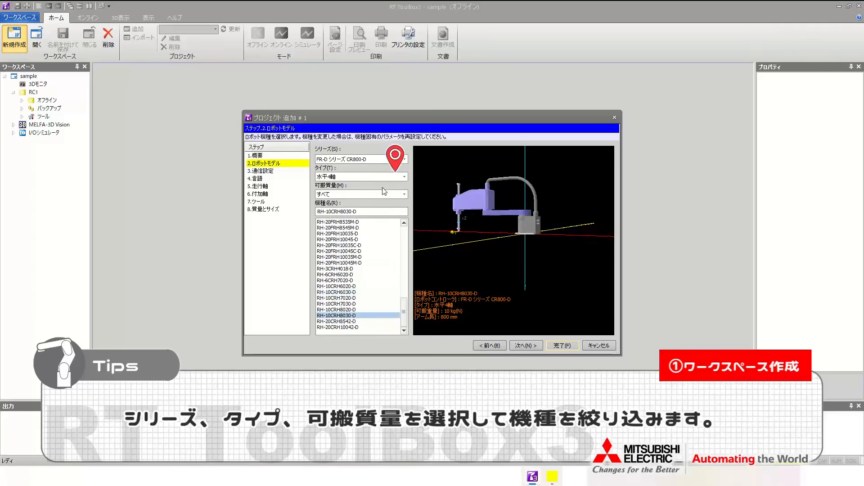
- Try the robot types 天吊り水平 with model RH-3FRHR3515-D and 協働 with model RV-5AS-D
click(374, 177)
click(346, 186)
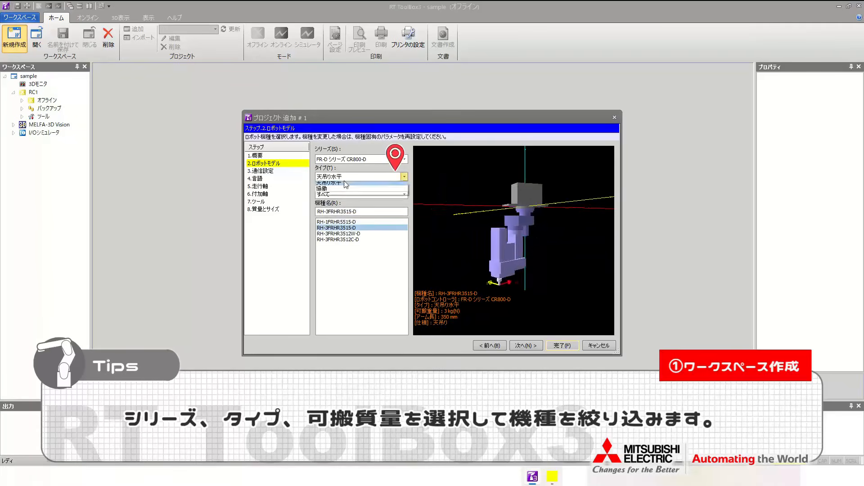
click(344, 178)
click(341, 215)
click(338, 222)
- Filter the robots by type 垂直6軸 and a 7 kg payload, and select the model RV-7FRL-D
click(338, 177)
click(336, 191)
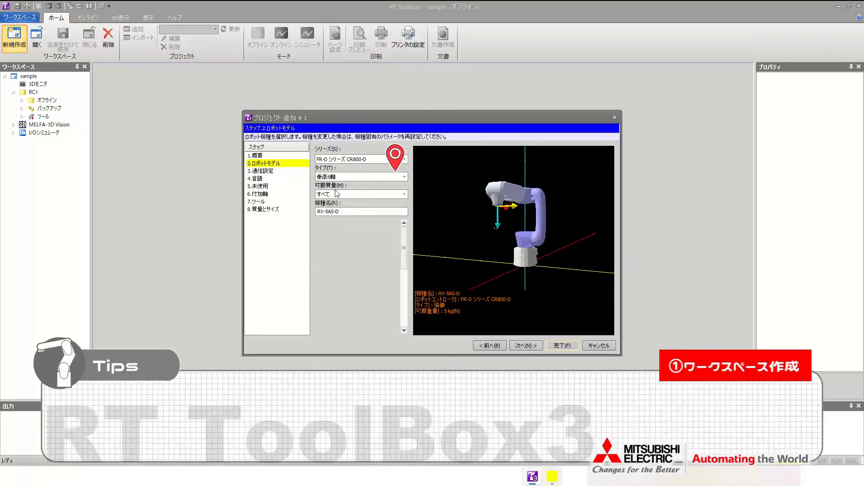
click(334, 194)
click(331, 218)
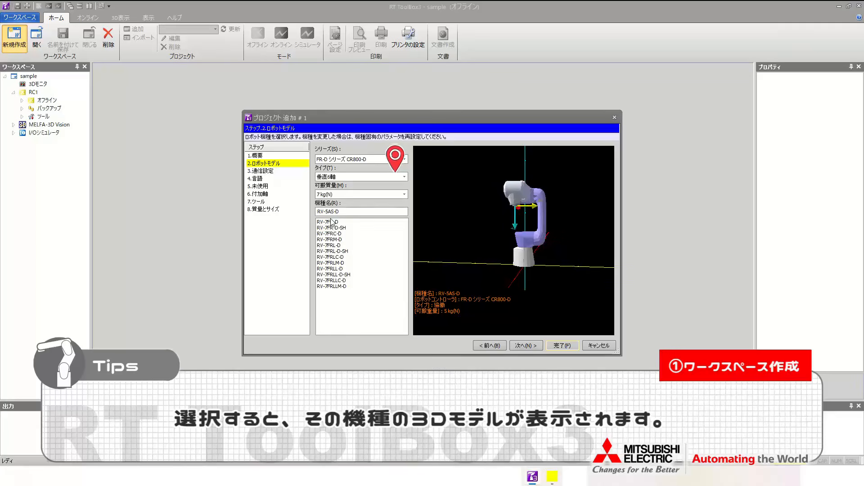
click(337, 246)
drag(518, 254, 488, 268)
- In the project's communication settings, try the TCP/IP and GOT methods and set the method to 未使用
click(268, 171)
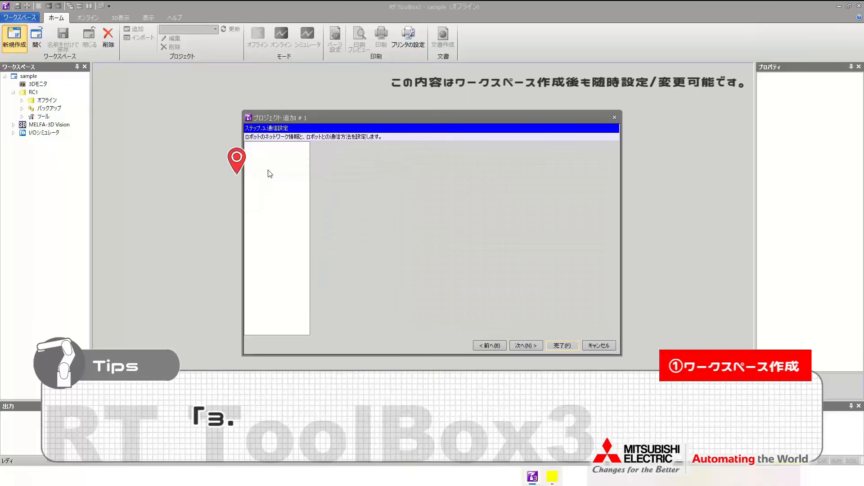
click(392, 212)
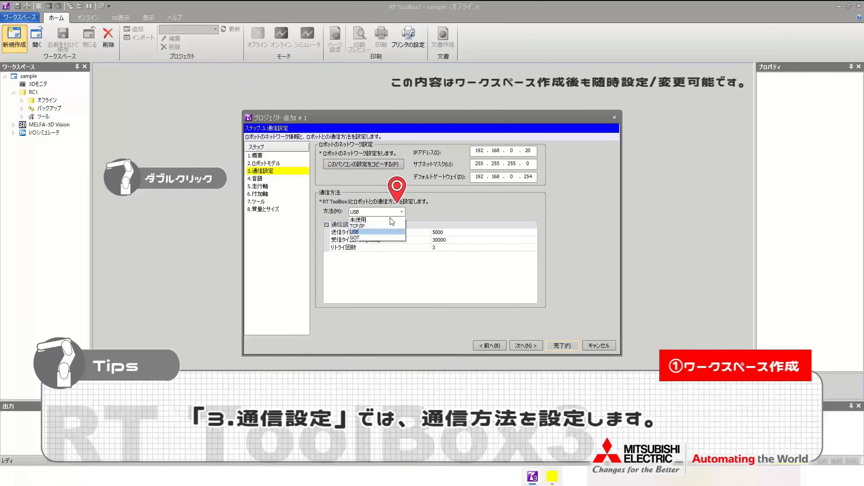
click(359, 225)
click(389, 213)
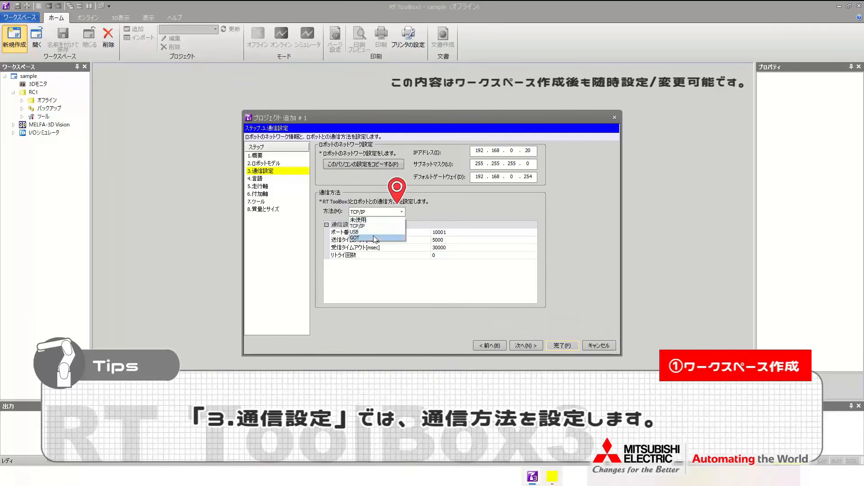
click(373, 237)
click(378, 220)
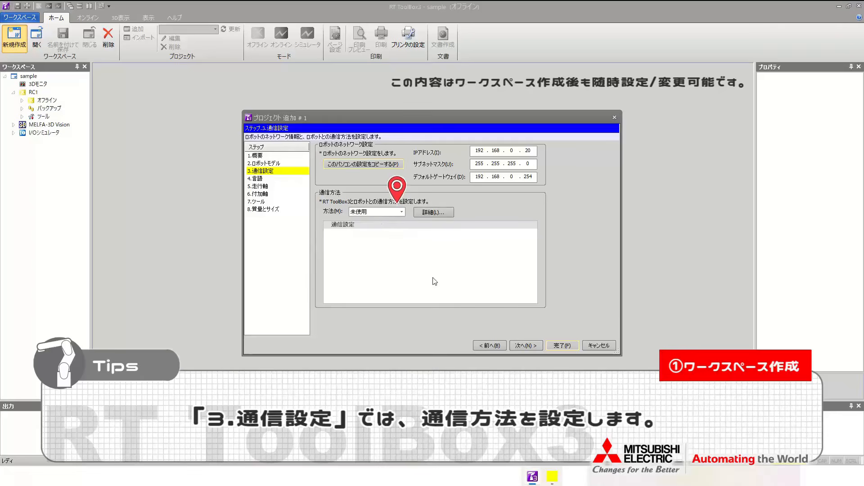
- Examine the detailed communication settings for the CPU unit connection and cancel out of them
click(433, 212)
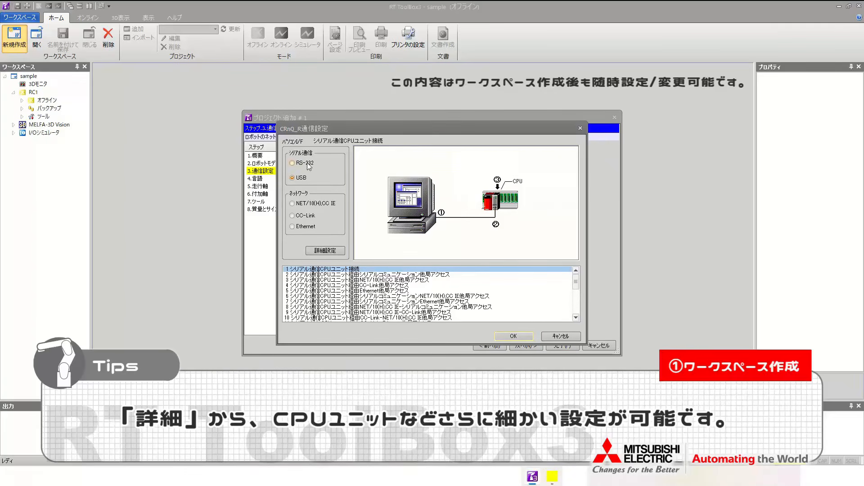
click(320, 251)
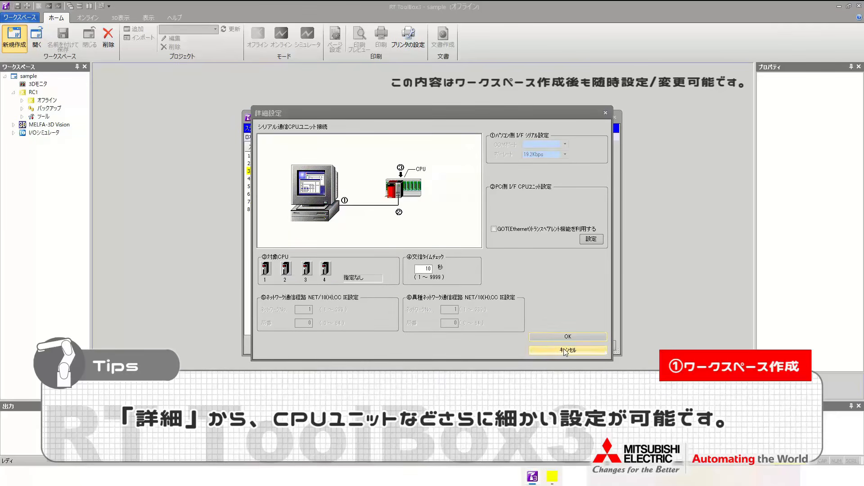
click(588, 354)
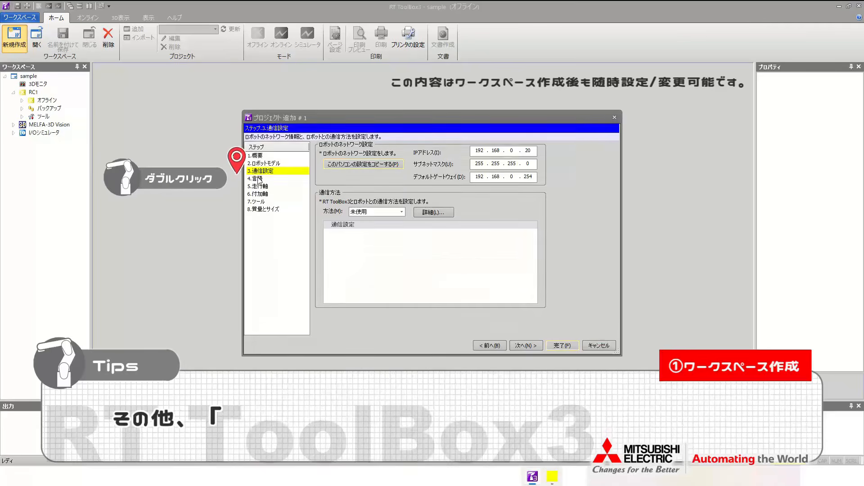
- Look through the project's language, travel axis and additional axis settings
double_click(259, 178)
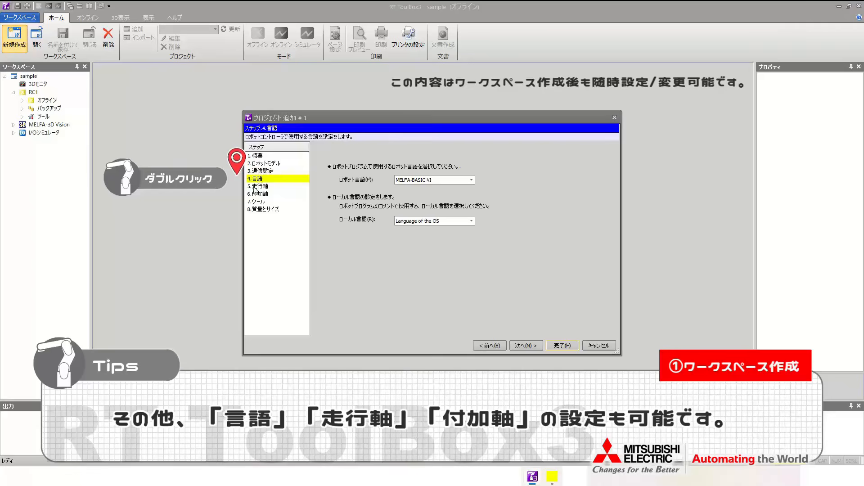
double_click(257, 186)
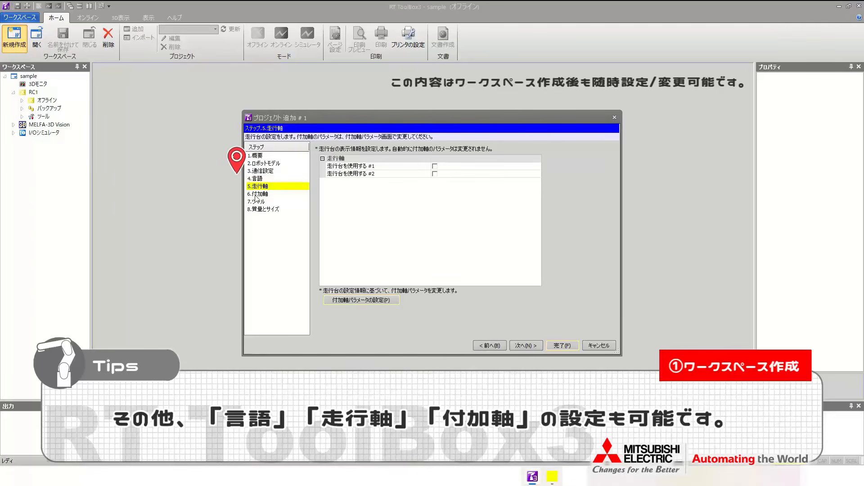
double_click(255, 194)
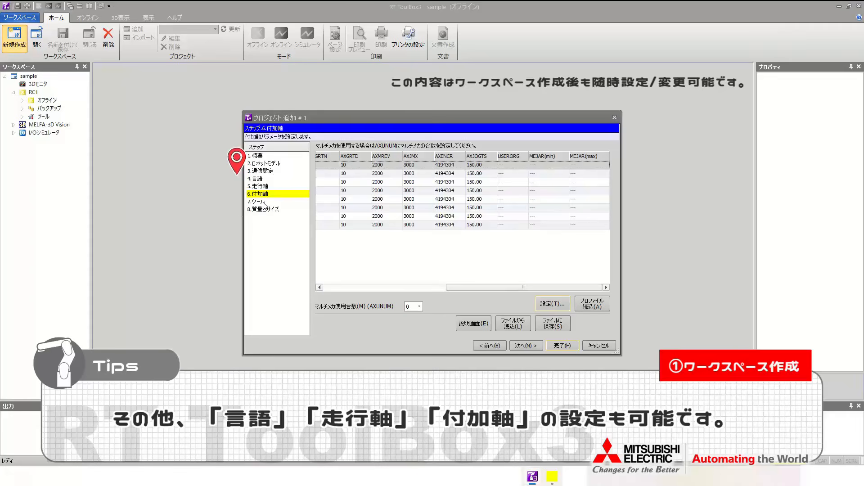
- Examine the project's tool settings, including the available tool numbers
double_click(261, 201)
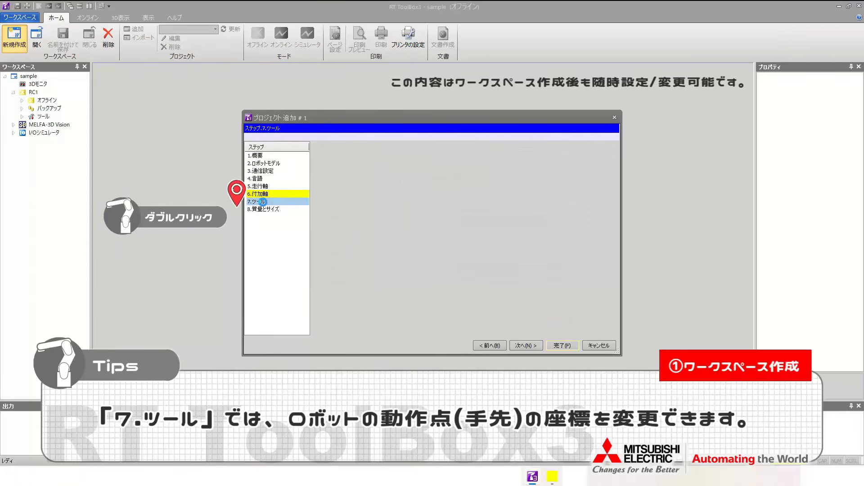
click(410, 172)
click(409, 172)
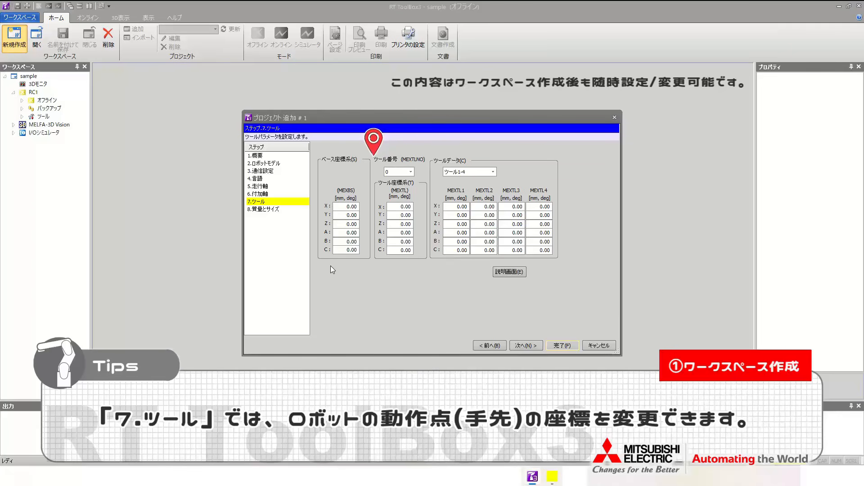
- Examine the workpiece and hand mass and size settings and read their parameter explanation
double_click(263, 208)
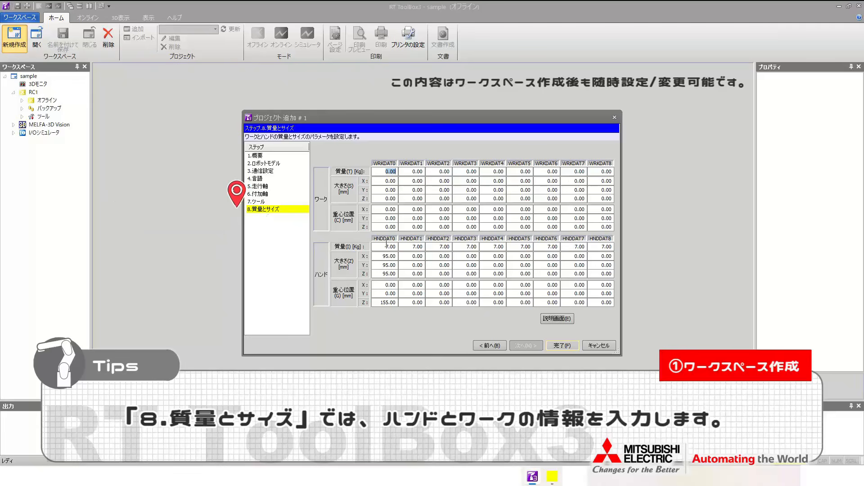
click(570, 321)
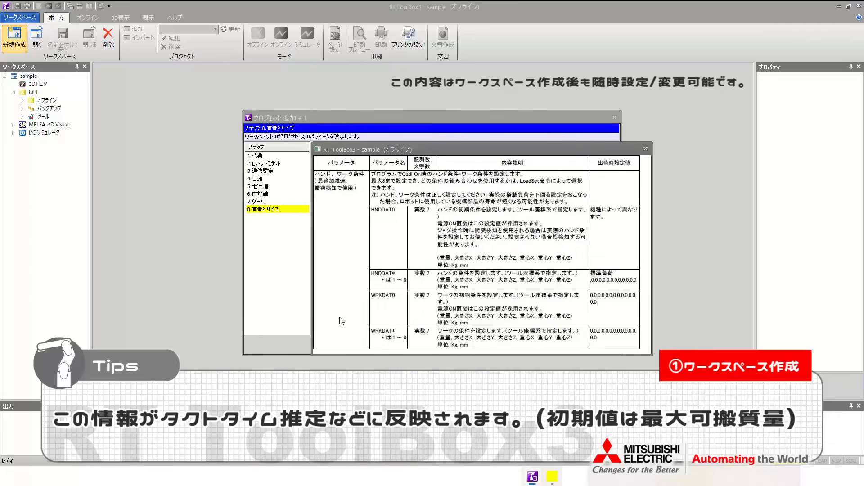
click(645, 149)
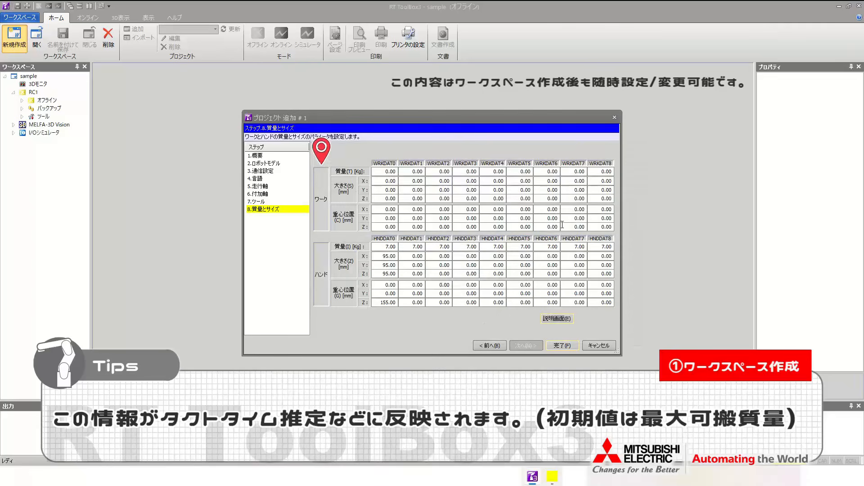
- Finish the project setup in simulation mode and open the operation panel for RC1
click(561, 345)
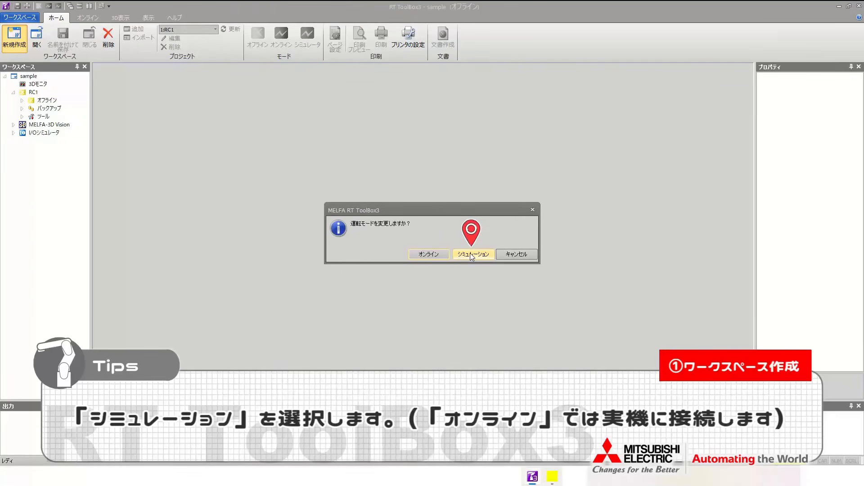
click(472, 254)
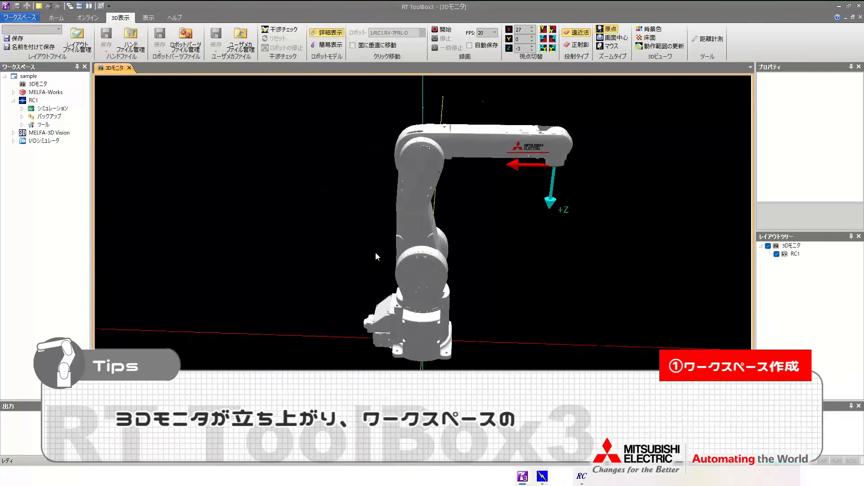
drag(375, 252, 154, 248)
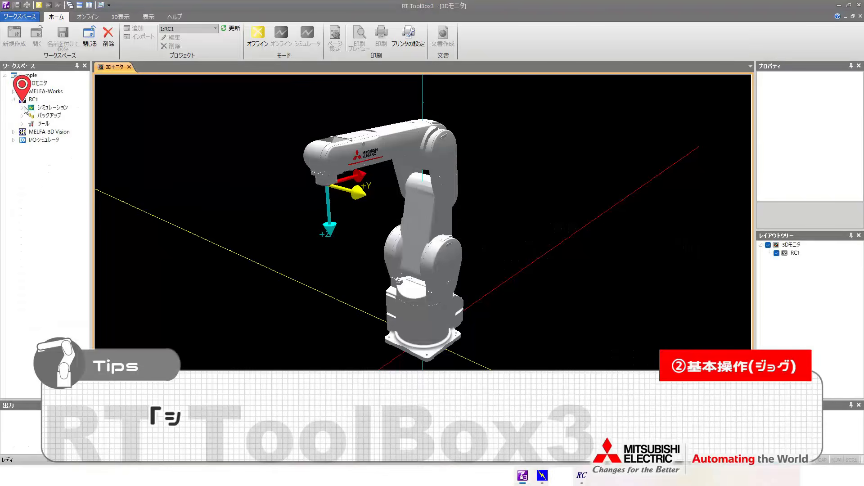
double_click(68, 124)
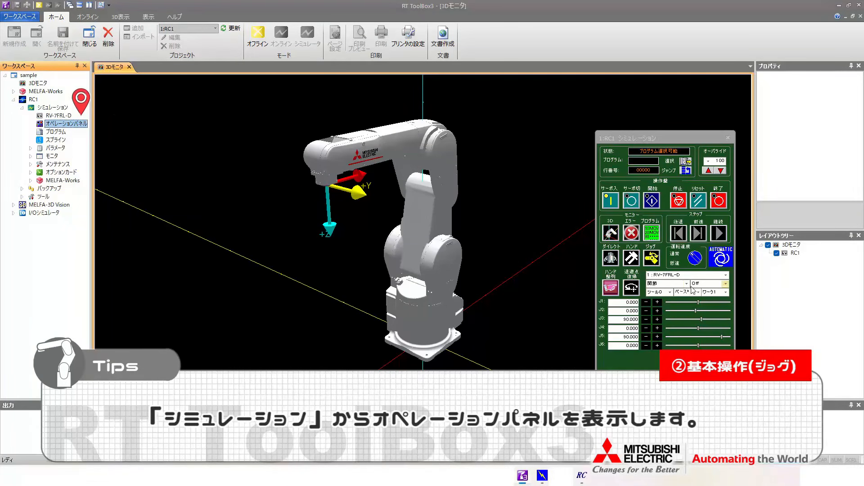
- Jog the robot's joints J1 to J6 in 関節 mode and return the robot to its retract point
click(658, 303)
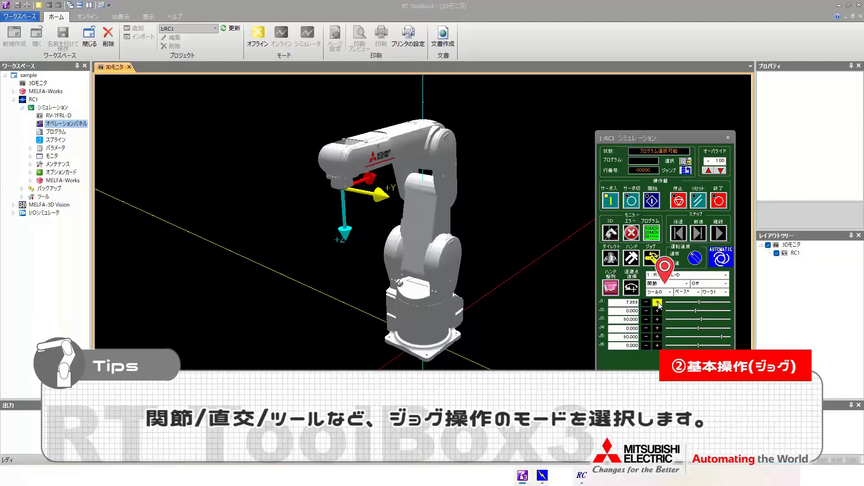
click(646, 311)
click(658, 311)
click(646, 320)
click(657, 320)
click(646, 329)
click(657, 329)
click(647, 337)
click(657, 337)
click(646, 345)
click(657, 345)
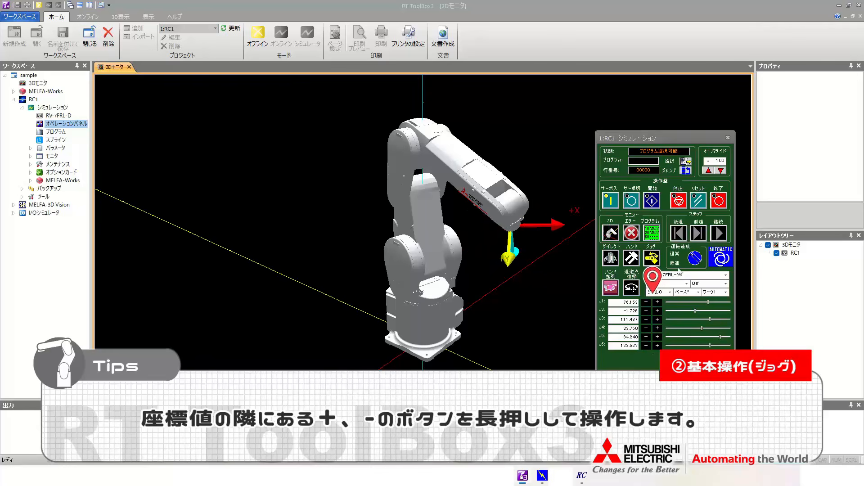
click(631, 287)
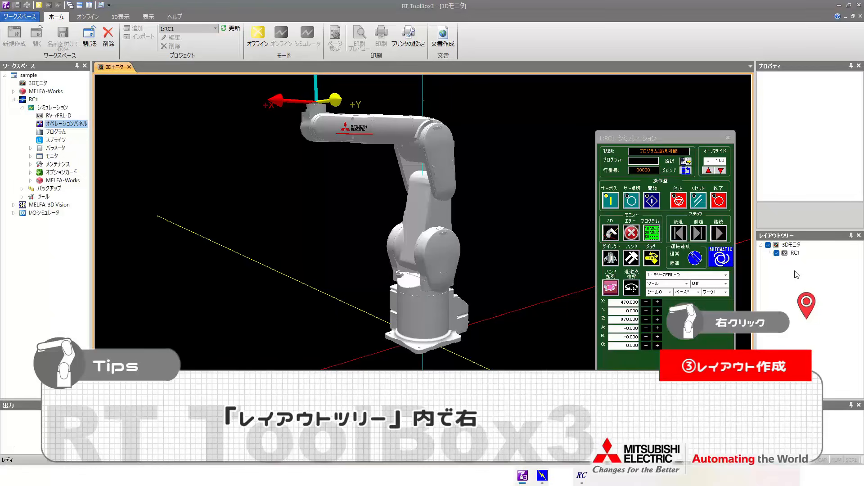
- Add a new object under 3Dモニタ in the layout tree
right_click(797, 275)
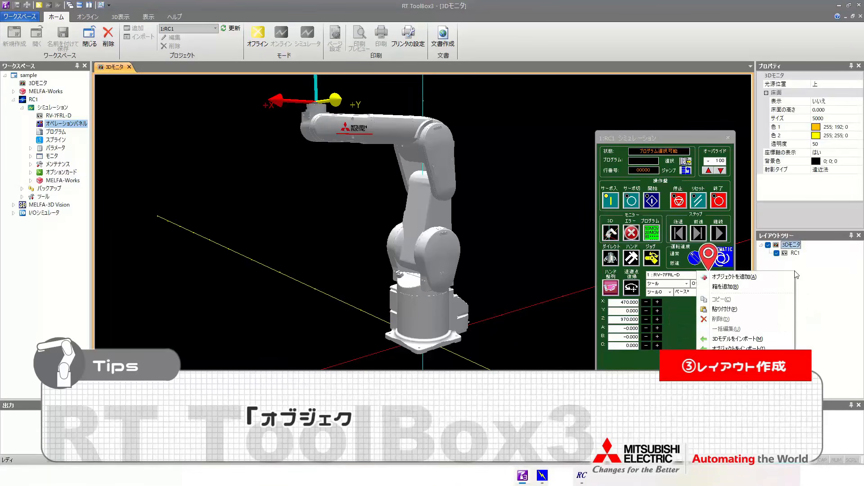
click(772, 269)
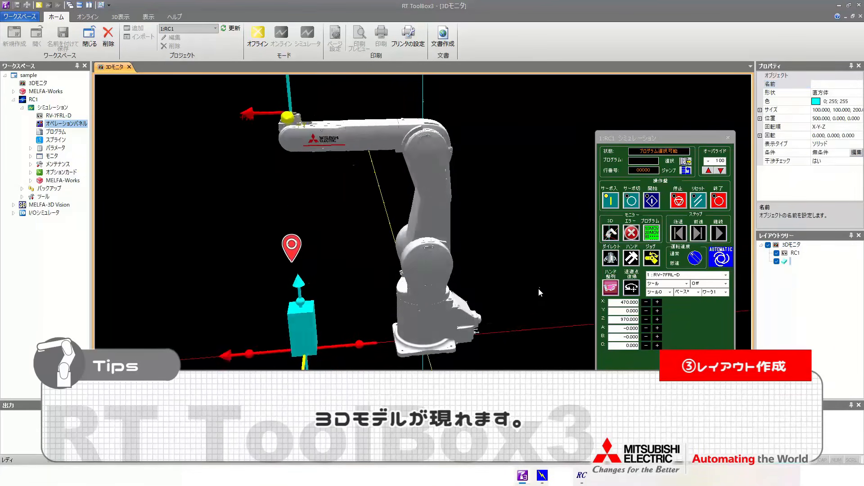
- Set the new object's 形状 to 3Dモデル and open the selection of its model file
click(833, 93)
click(859, 92)
key(Down)
key(Down)
key(Down)
key(Down)
key(Down)
key(Down)
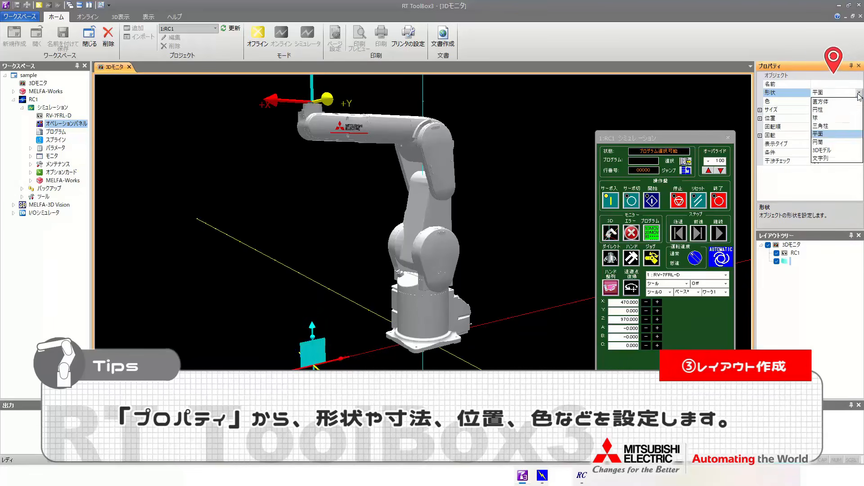
click(860, 112)
click(860, 113)
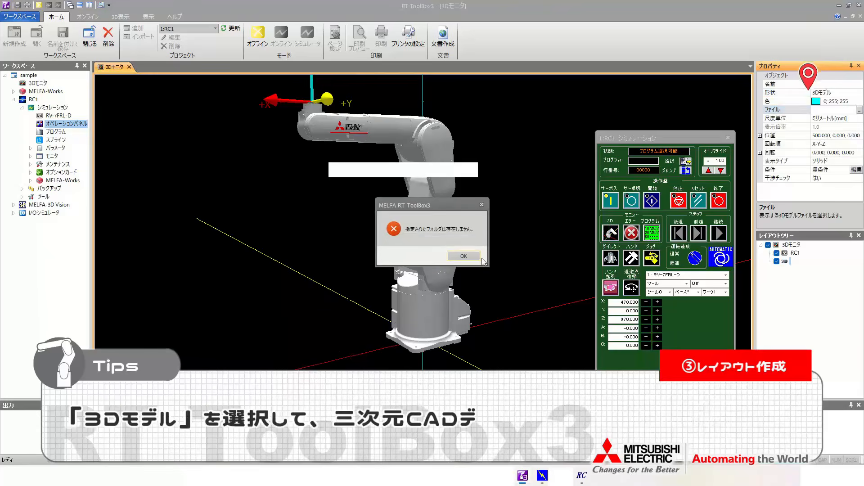
- Browse to the model folder and load 段ボール.STL as the object's 3D model
click(464, 258)
click(504, 170)
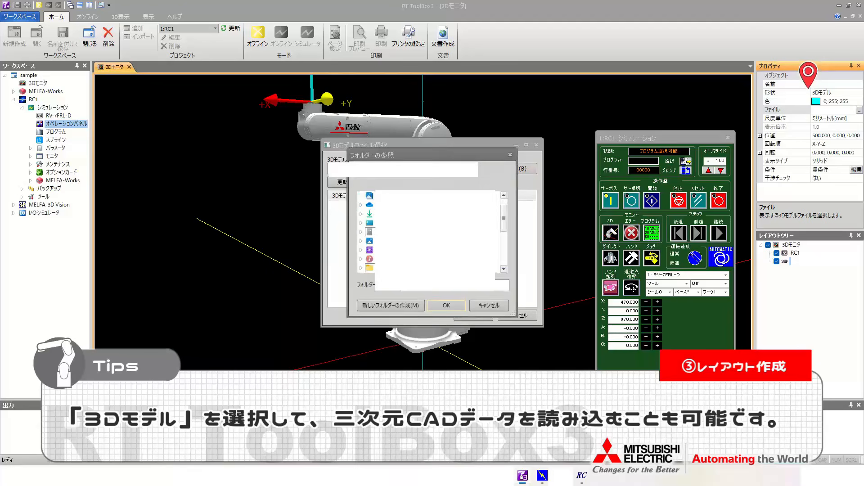
click(439, 305)
click(383, 206)
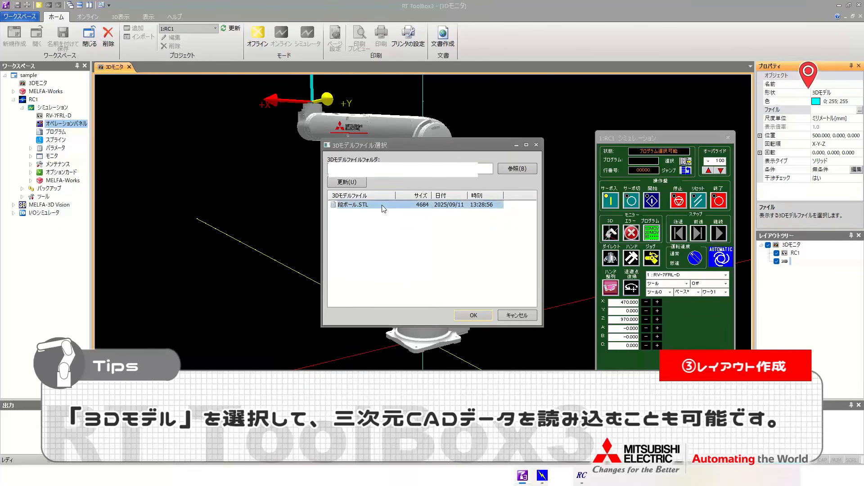
click(481, 315)
mouse_move(426, 316)
mouse_down()
mouse_move(398, 325)
mouse_move(433, 309)
mouse_up()
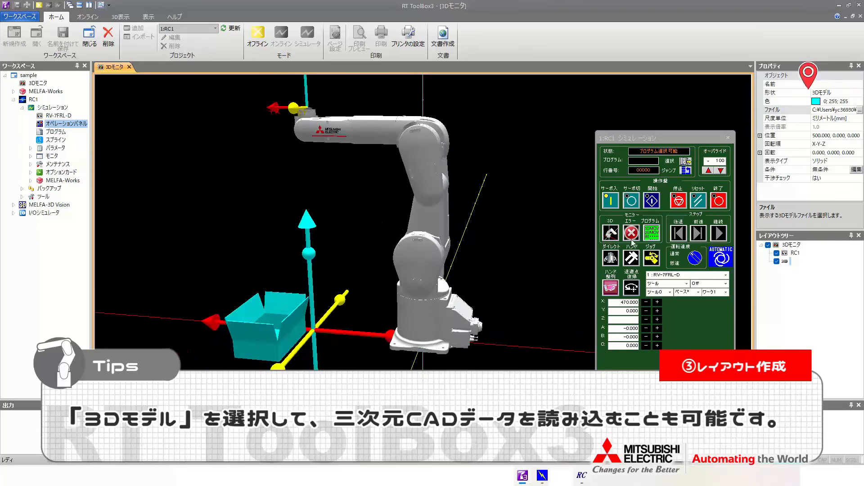
- Colour the cardboard box model brown, 192; 128; 0
click(829, 101)
click(859, 102)
click(402, 249)
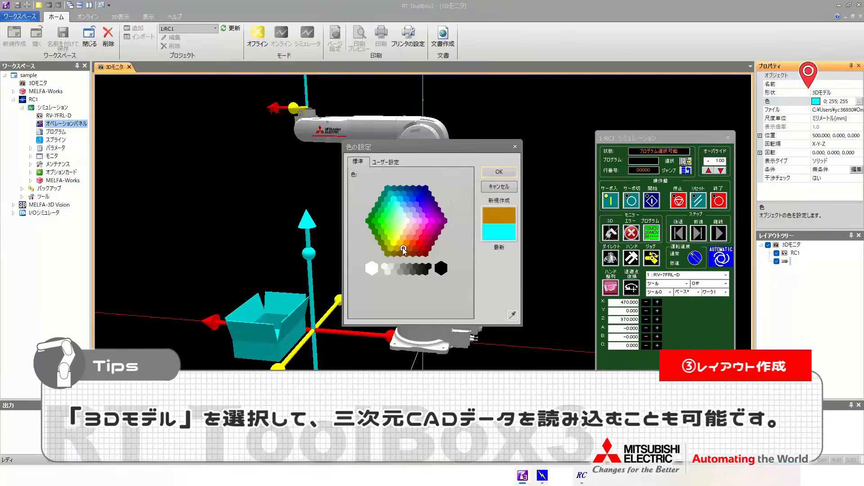
click(498, 170)
drag(400, 252, 452, 253)
scroll(452, 252, down, 3)
- Edit the cardboard box's 位置 coordinates to place it raised off the floor beside the robot
click(813, 135)
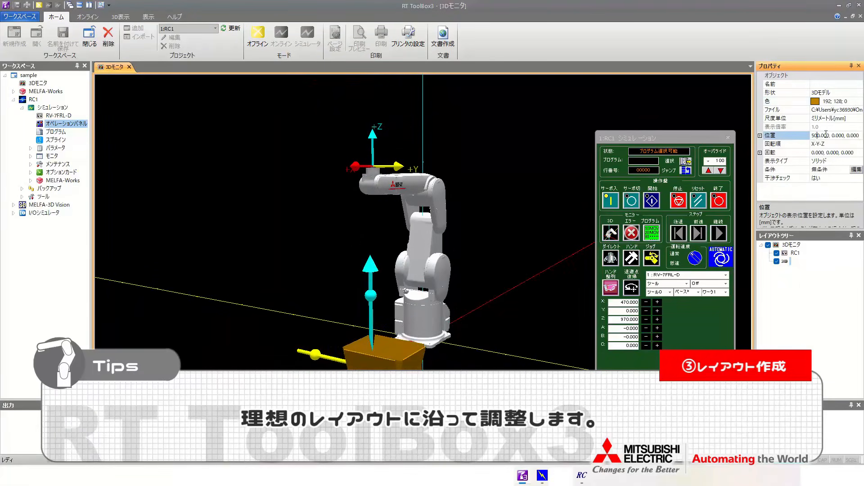
key(BackSpace)
key(BackSpace)
key(Return)
text(30)
key(Return)
key(Return)
drag(563, 273, 526, 276)
click(812, 135)
text(-20)
key(Return)
drag(473, 275, 508, 275)
click(857, 135)
text(500)
key(BackSpace)
key(Return)
drag(544, 329, 525, 327)
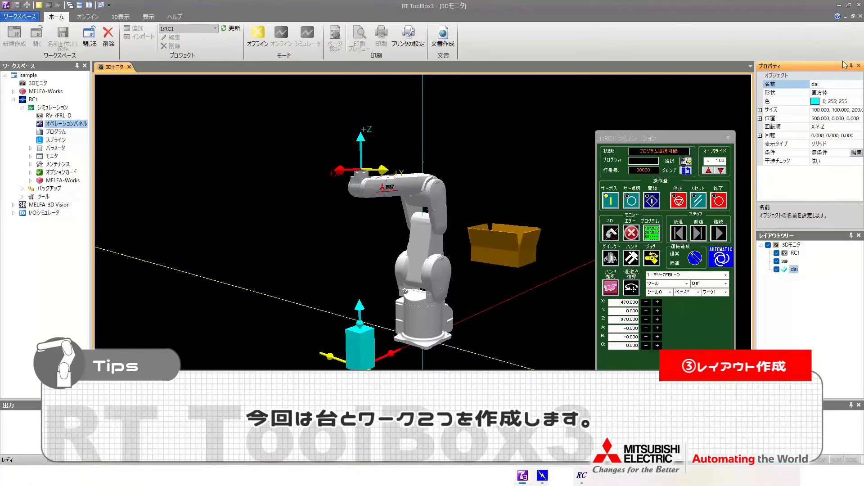
- Lengthen the dai block to 1000 mm in Y with a 200 mm height and colour it grey
click(813, 110)
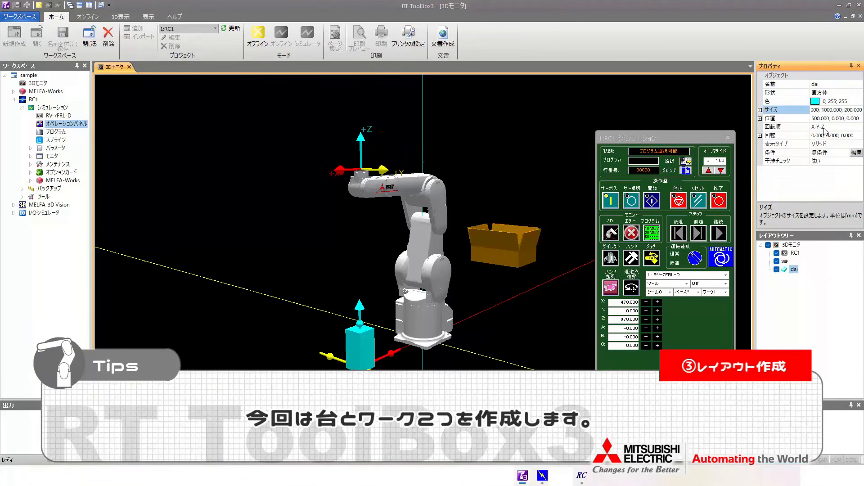
key(Return)
click(833, 102)
click(859, 102)
click(402, 266)
click(493, 172)
- Add a 直方体 object named workA to the layout, sized 50 × 70 × 150 mm
right_click(783, 286)
click(745, 293)
click(822, 84)
click(819, 110)
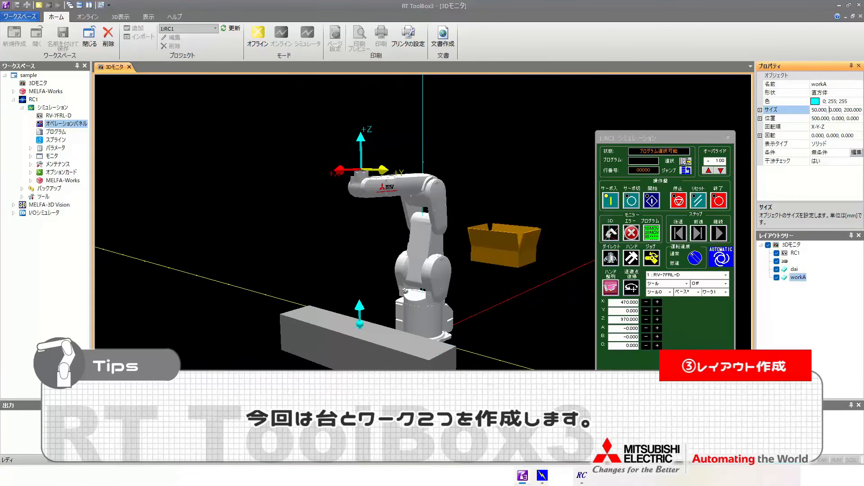
- Place workA on top of the dai block at position 500, 300, 200
click(847, 119)
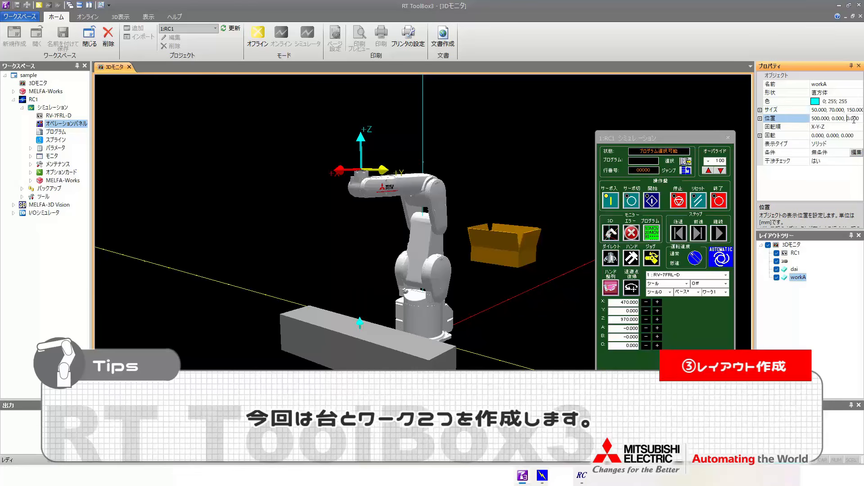
key(Return)
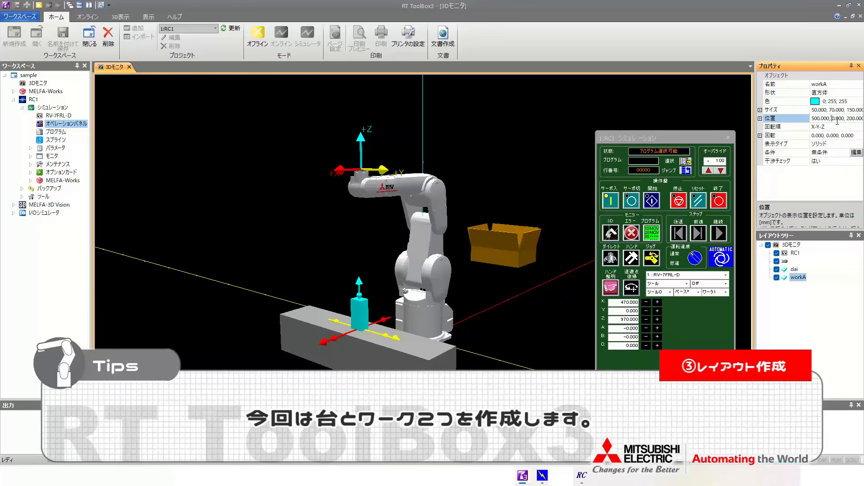
text(30)
key(Return)
- Duplicate workA in the layout tree by copy and paste and select the copy
right_click(798, 277)
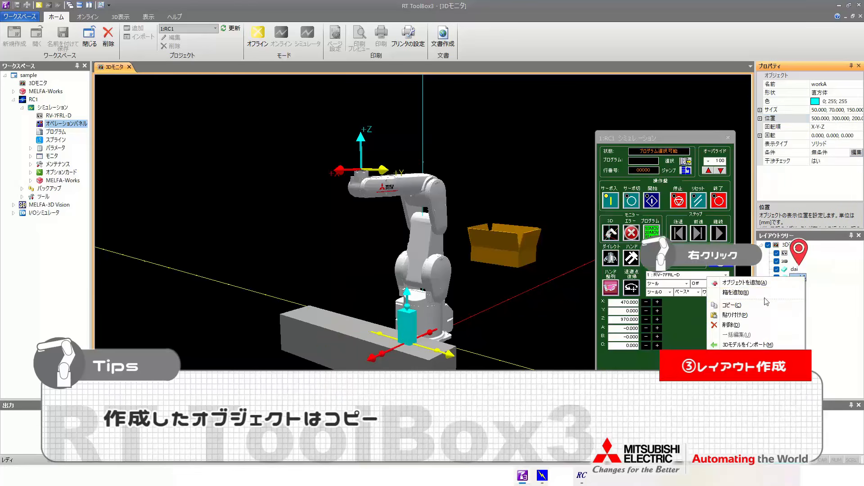
click(760, 306)
right_click(774, 296)
click(735, 335)
click(799, 288)
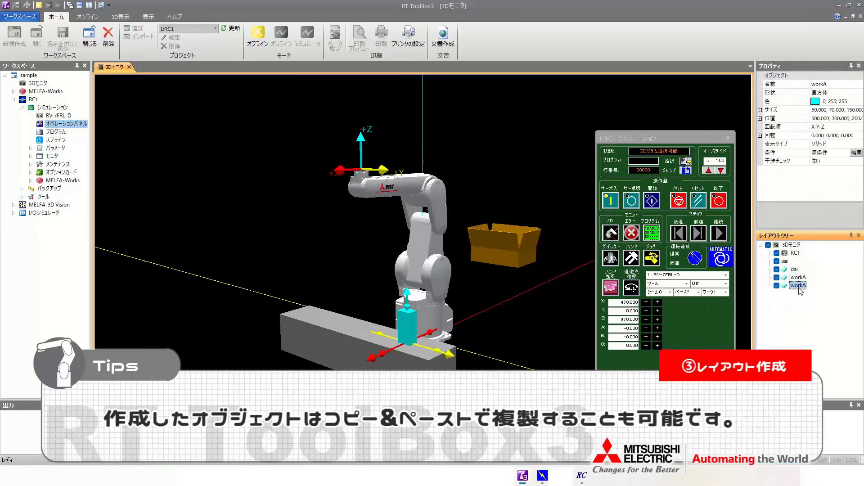
- Rename the copied workpiece workB and change its Y position so it stands apart from workA on the dai block
click(832, 86)
click(834, 119)
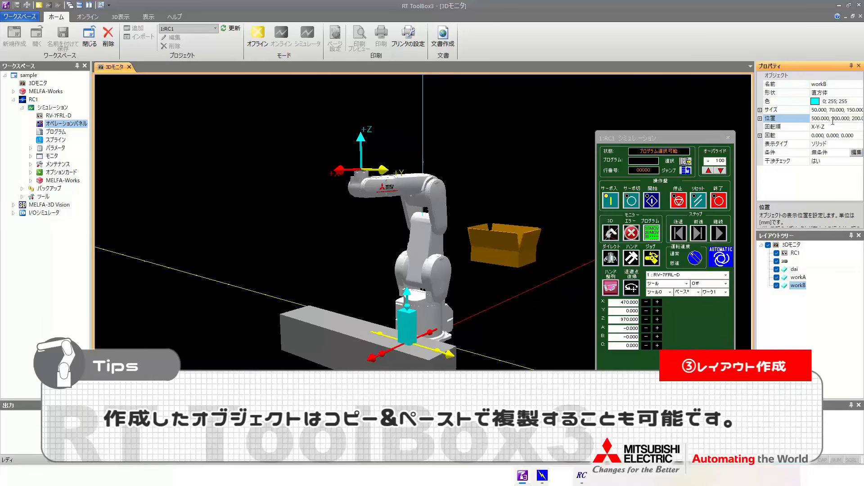
key(Return)
drag(535, 243, 454, 254)
click(806, 331)
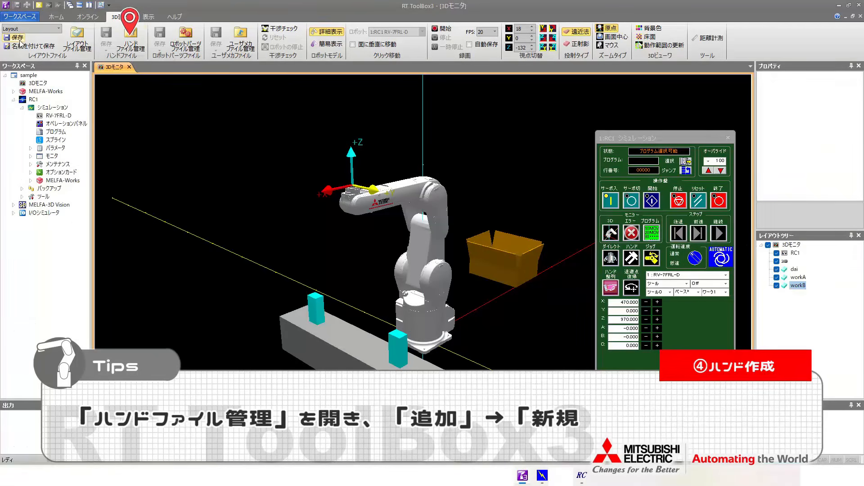
- Create a new hand file named hand in ハンドファイル管理 and open it for editing
click(126, 43)
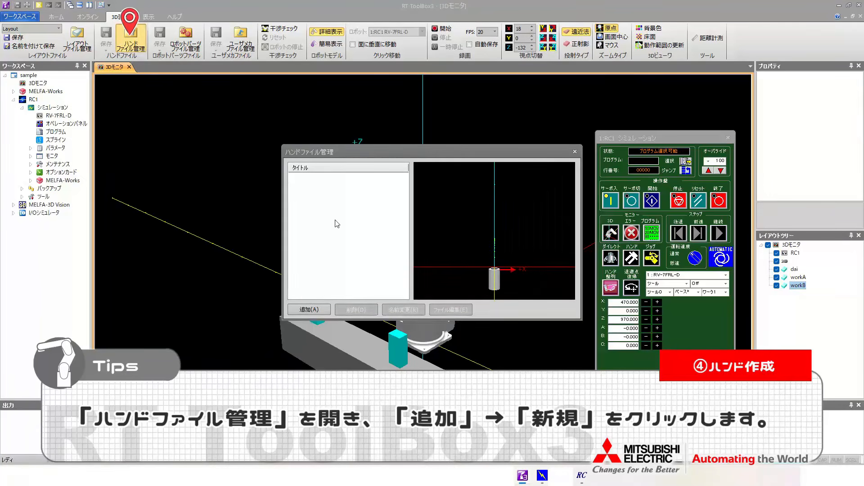
click(309, 314)
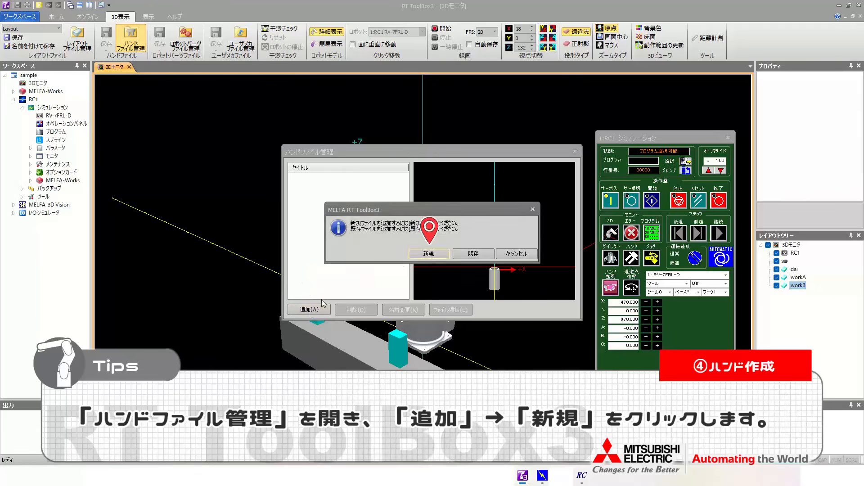
click(428, 254)
text(hand)
click(436, 255)
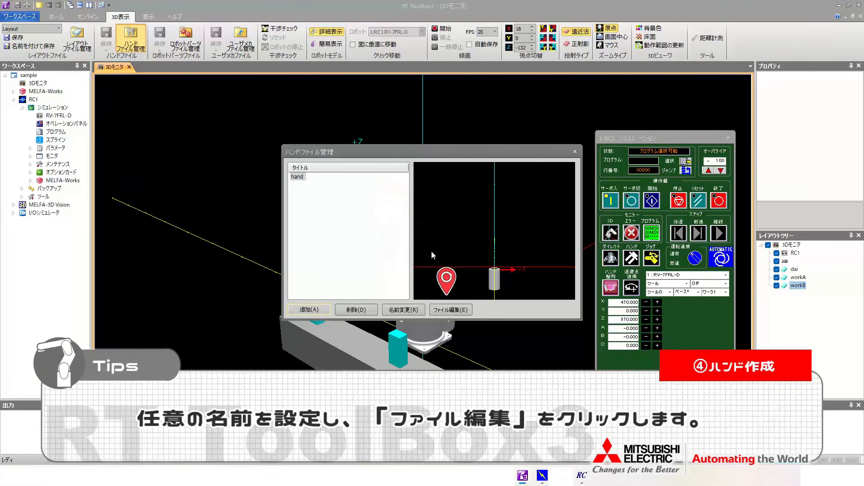
click(444, 310)
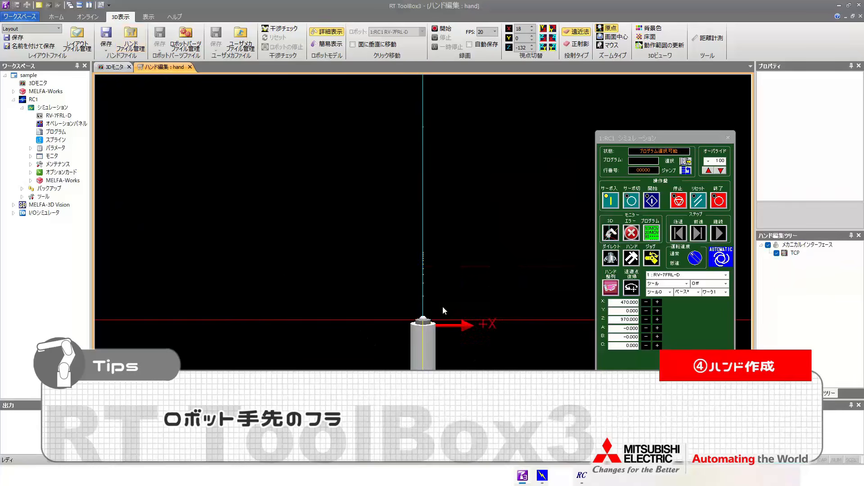
- Add an object named base to the hand and set its 形状 to 直方体
drag(418, 318, 412, 320)
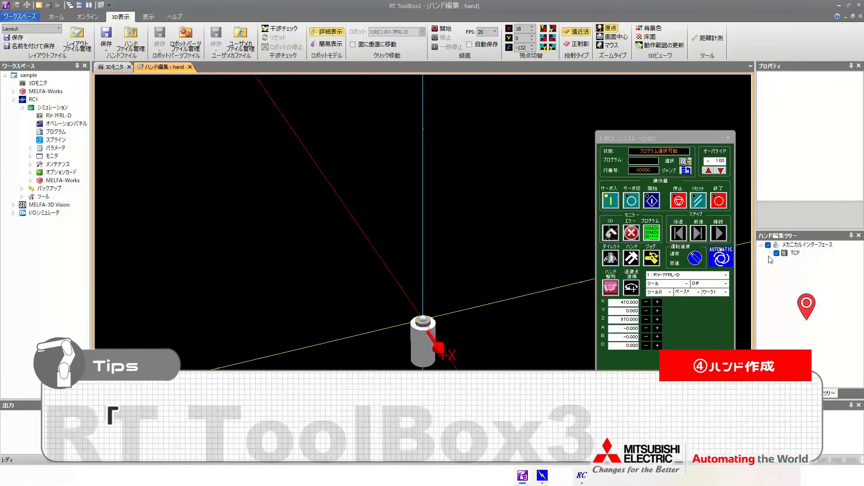
right_click(767, 268)
click(759, 273)
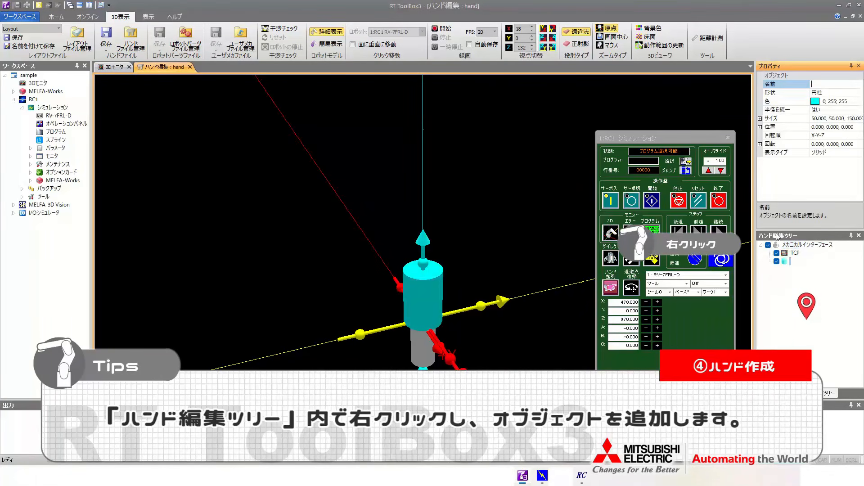
click(859, 92)
click(838, 102)
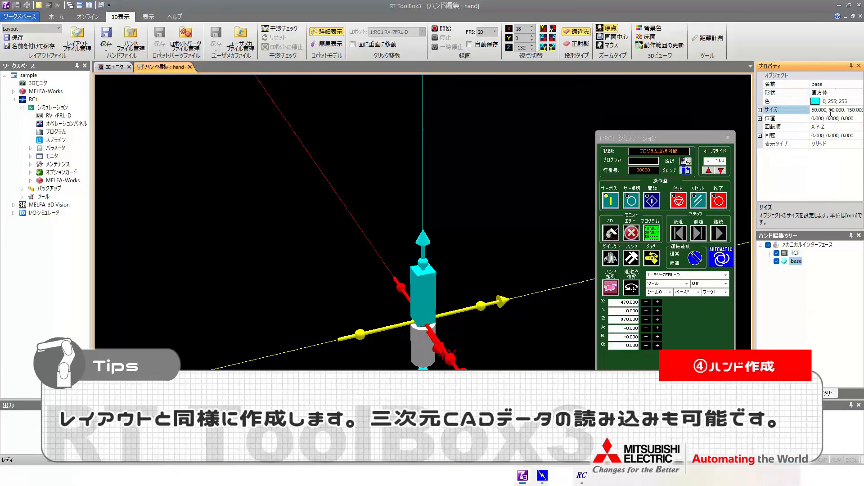
- Set the height of the hand's base to 20 mm and colour it dark teal
double_click(852, 110)
text(20)
key(Return)
drag(360, 216, 311, 180)
click(843, 102)
click(859, 102)
click(498, 188)
- Add a 直方体 named fin1 under base, sized 60 × 20 × 80 mm at position 0, -55, 20
right_click(787, 272)
click(726, 278)
click(834, 85)
text(fin1)
click(833, 93)
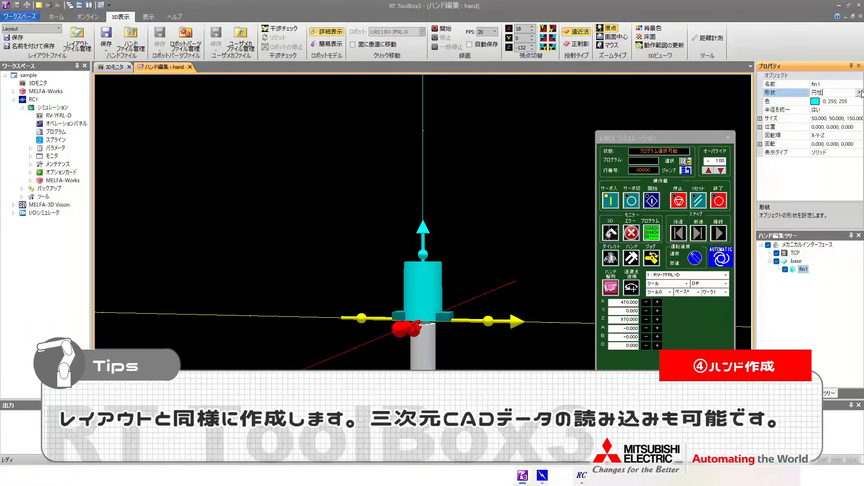
click(859, 92)
click(838, 102)
click(814, 110)
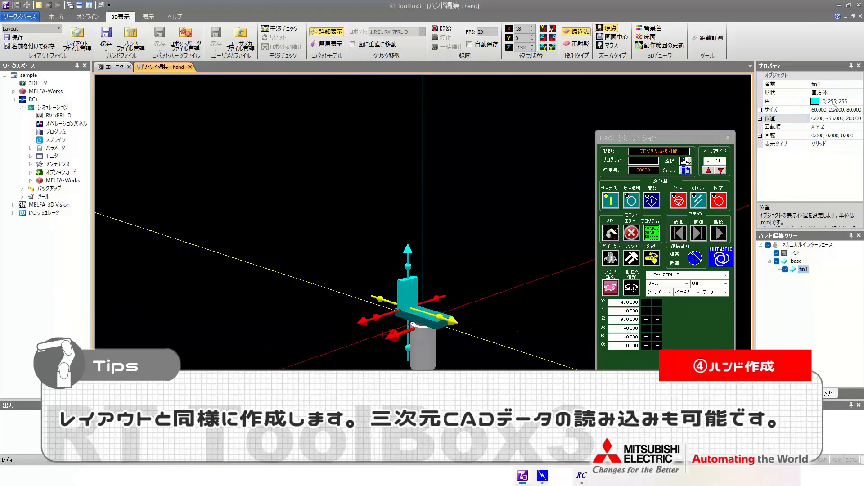
- Add the opposite finger fin2 under base, sized 60 × 20 × 80 mm at position 0, 55, 20, with colour 0; 128; 128
right_click(796, 261)
click(725, 276)
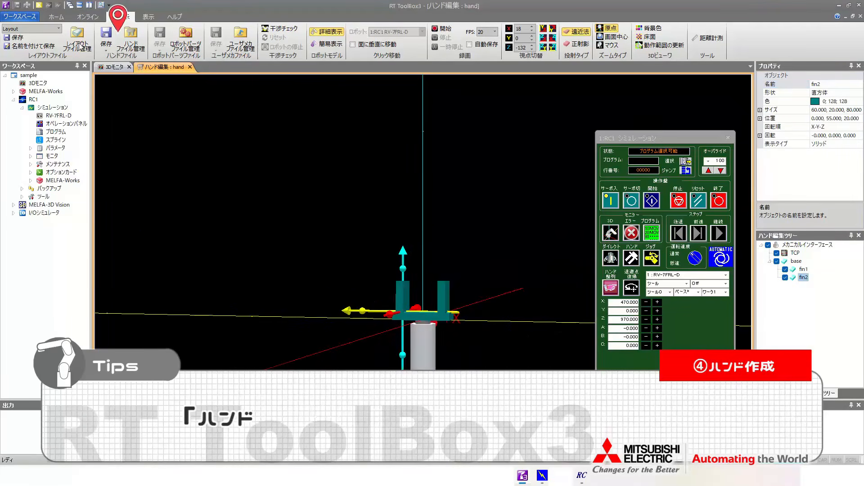
drag(379, 220, 395, 222)
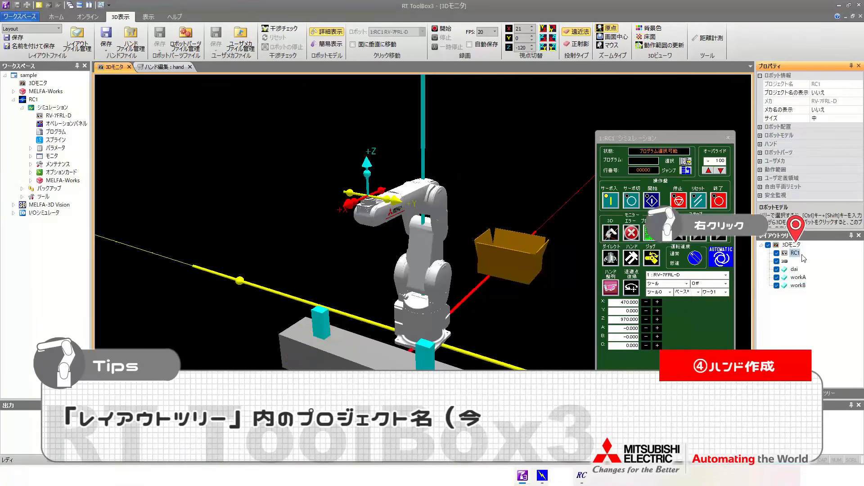
- Add a hand to RC1 in the layout tree and assign the hand file named hand to it
right_click(794, 252)
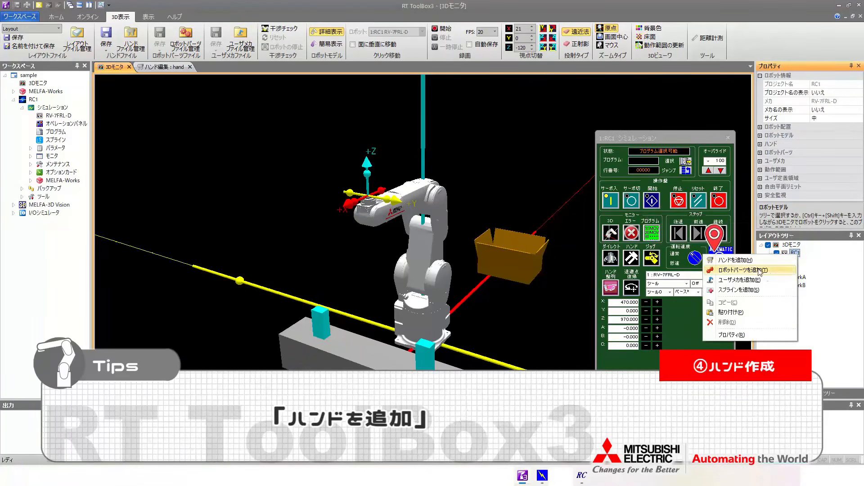
click(729, 260)
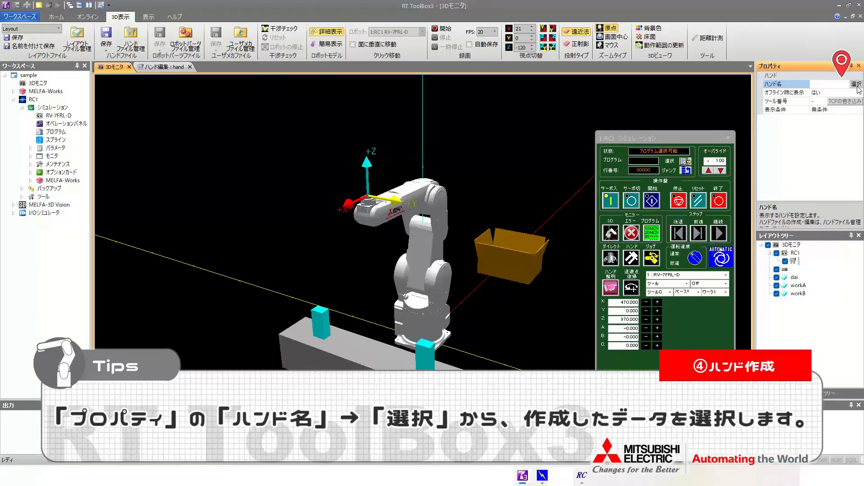
click(857, 85)
click(298, 177)
click(496, 309)
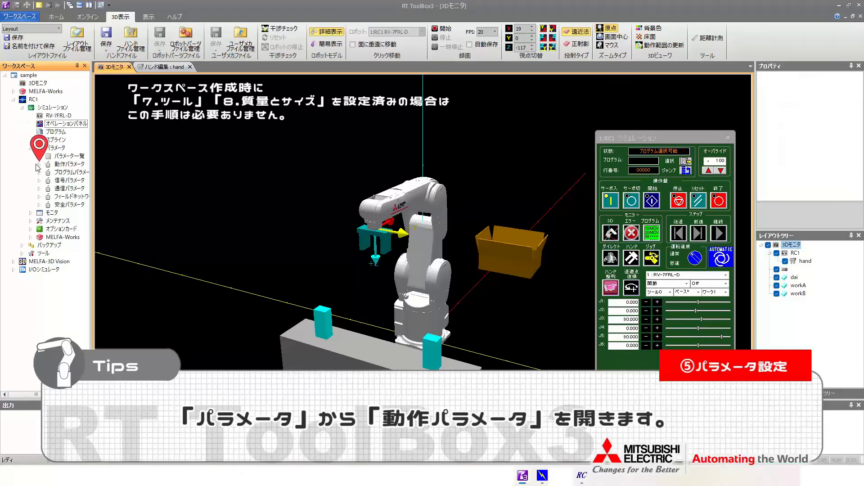
- Open the 質量とサイズ settings in RC1's 動作パラメータ and write them to the simulated controller
click(38, 164)
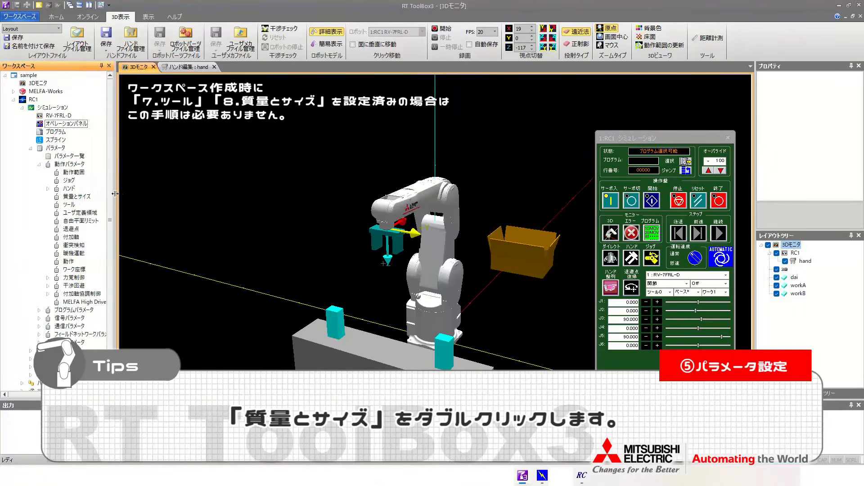
double_click(79, 198)
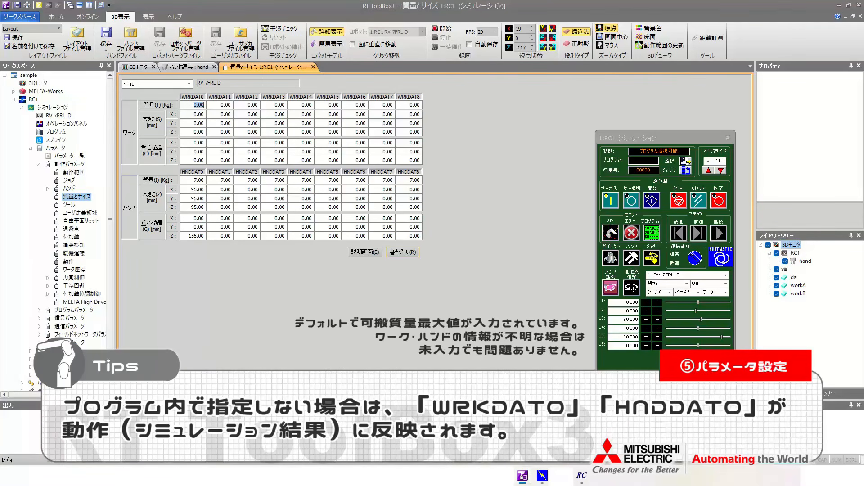
click(410, 252)
click(433, 252)
click(497, 257)
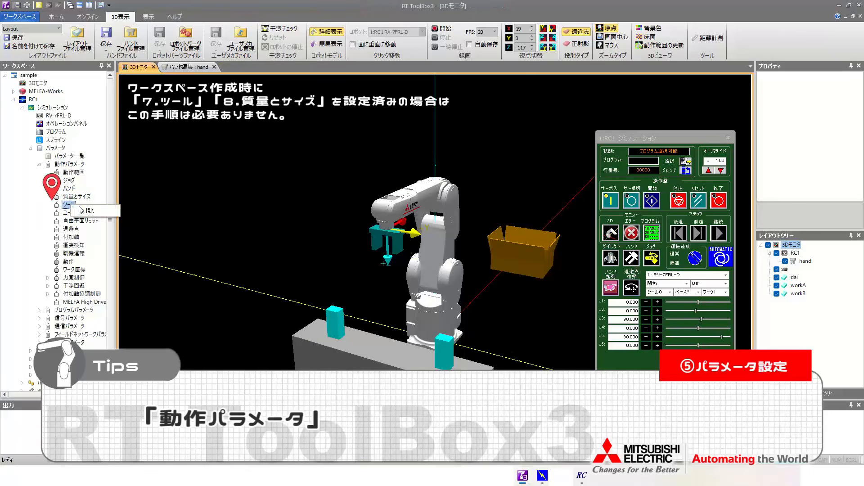
- Set the Z value of the MEXTL tool coordinates to 100 mm in the ツール parameters and write them to the controller
double_click(70, 206)
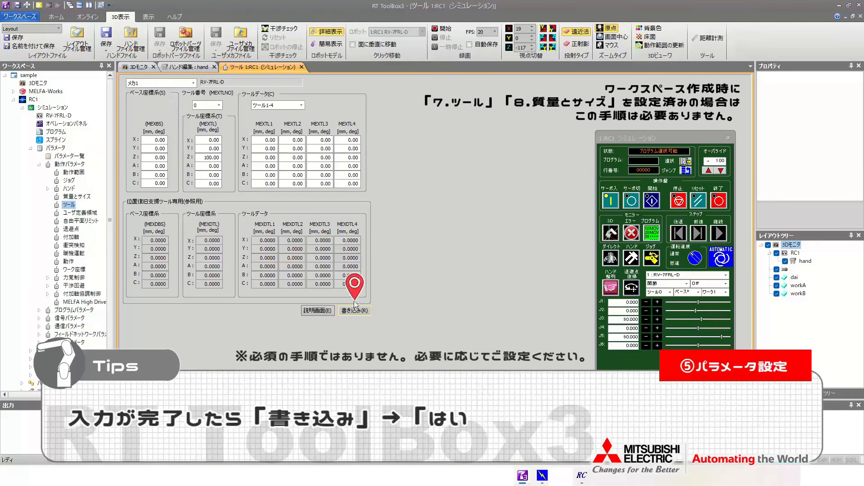
click(354, 310)
click(441, 256)
click(488, 255)
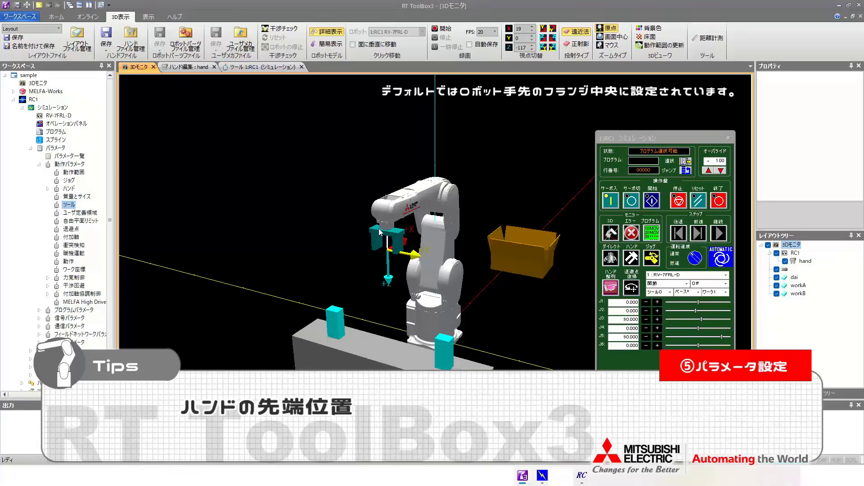
- Create a new robot program named 1 under RC1's simulation プログラム node
drag(379, 229, 353, 228)
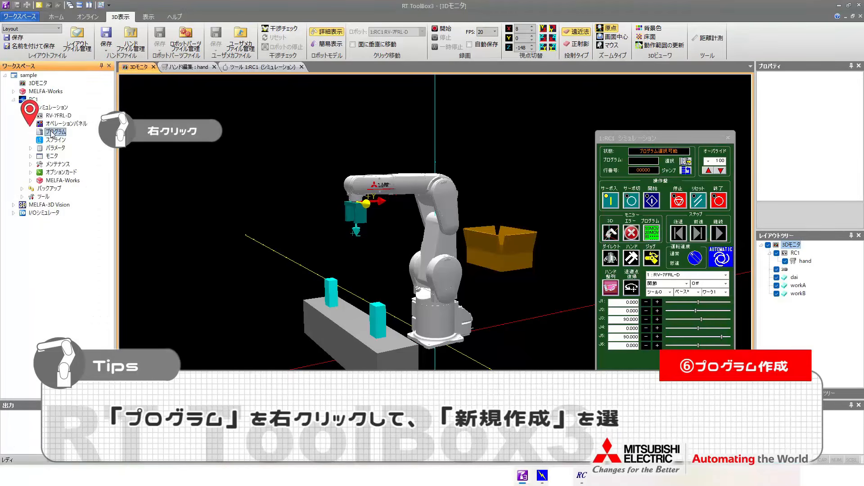
right_click(51, 133)
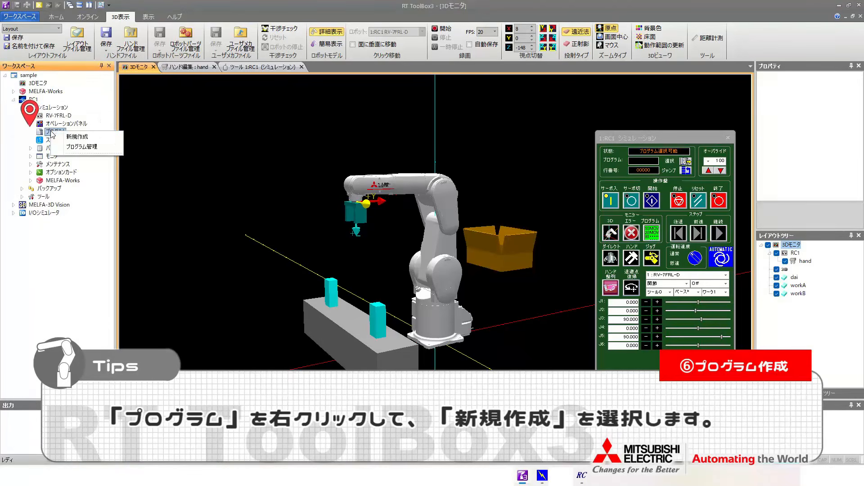
click(74, 137)
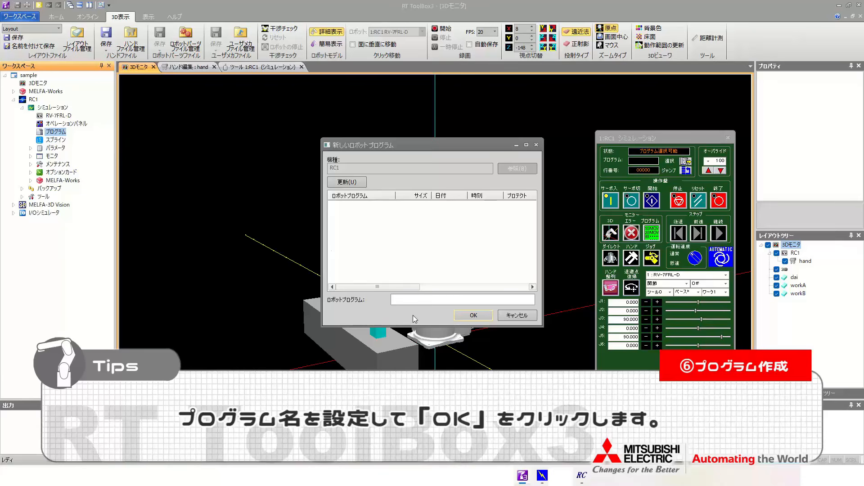
click(457, 315)
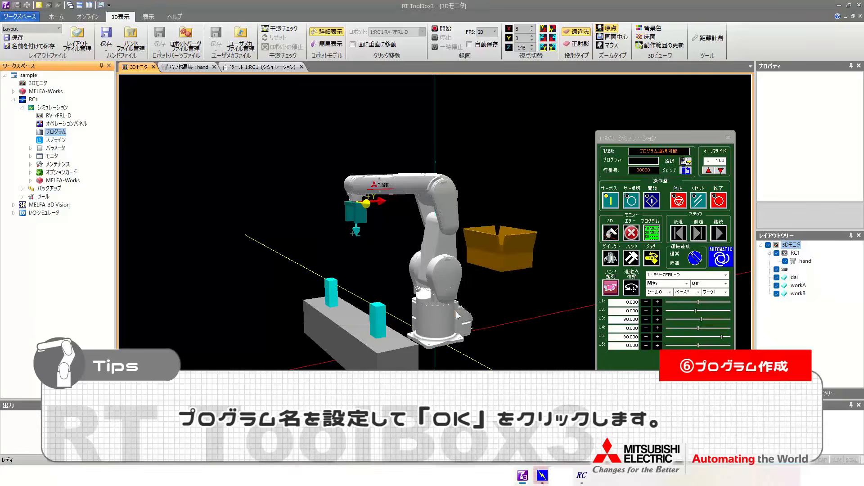
- Begin the program with the lines Ovrd 80, Mov PHome and Mov PA,-100
text(O)
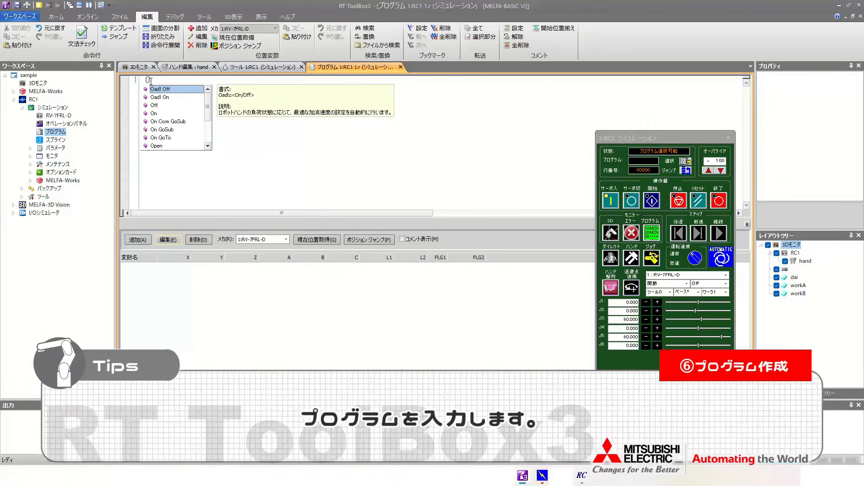
text(vrd 8)
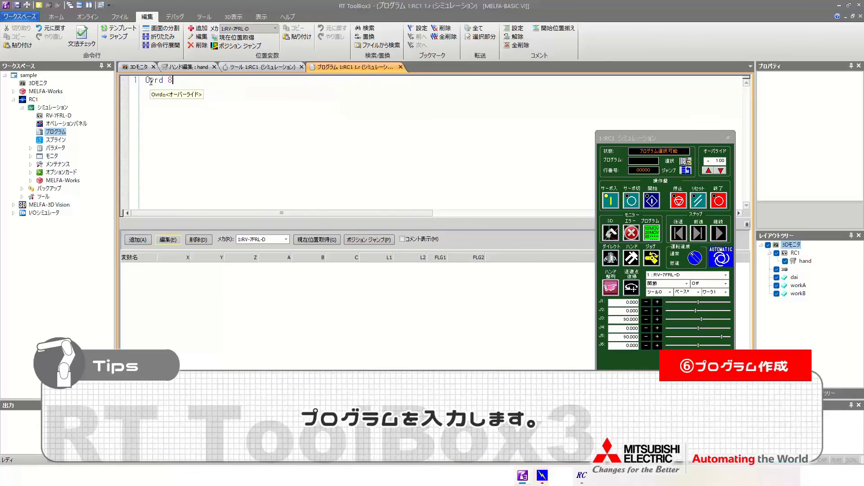
text(0 Mov PHome)
key(Return)
text(Mov PA,-100)
key(Return)
- Continue the program with Mov PA, Dly 0.5, Mvs PA,-100, Mov PB,-100, Mvs PB, Dly 0.5, HOpen 1, Dly 0.5, Mvs PB,-100, Mov PHome, Hlt and End
text(Mov PA)
key(Return)
text(Dly 0.5)
key(Return)
text(Mvs PA,-100)
key(Return)
text(Mov PB)
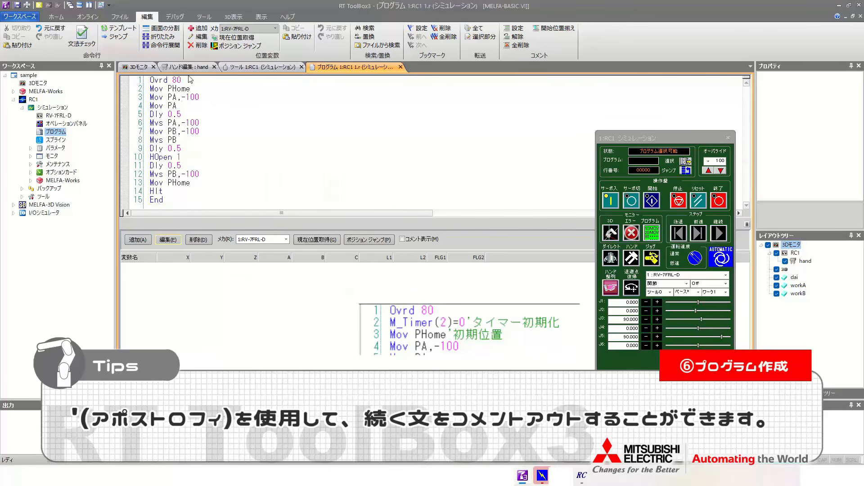
- Insert the lines HClose 1 and Dly 0.5 after line 5 of the program, and save the program
click(178, 114)
key(Return)
text(HClose 1)
key(Return)
text(Dly 0.5)
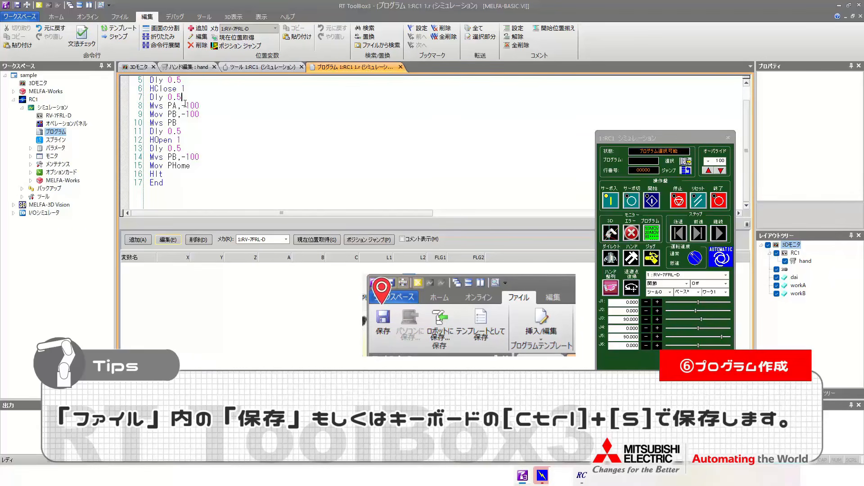
key(ctrl+s)
key(Return)
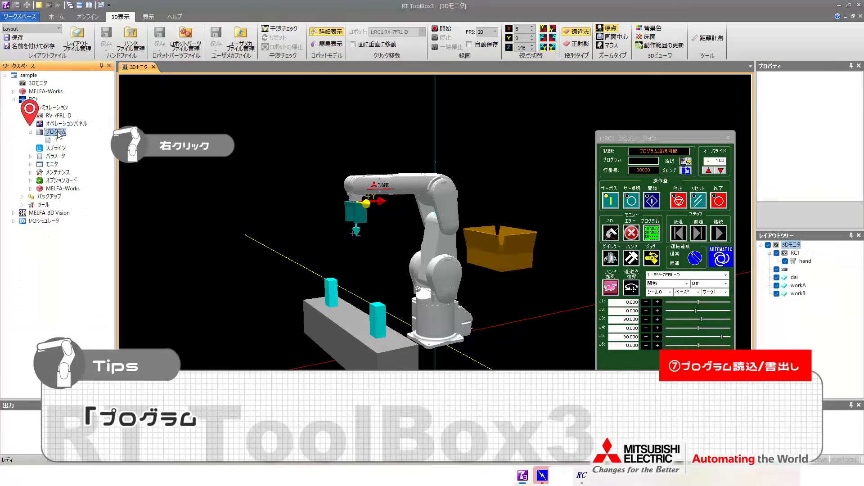
- Open プログラム管理 for RC1's programs, set the transfer source to プロジェクト and browse for its folder
right_click(71, 132)
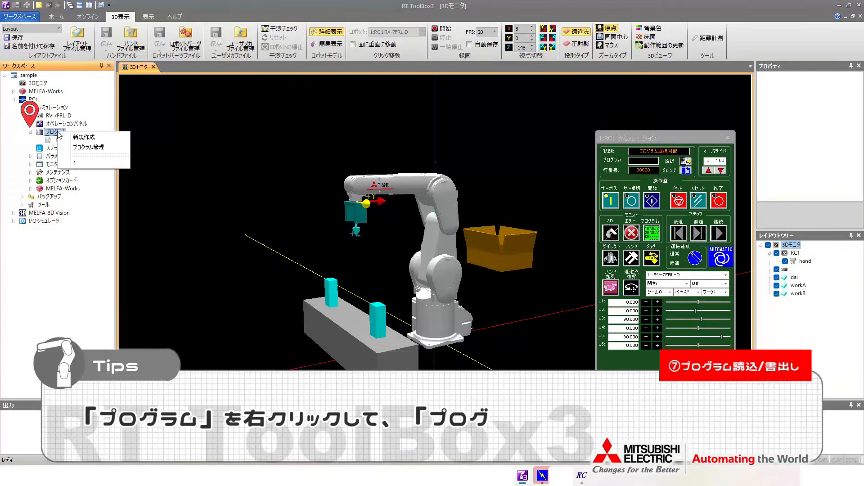
click(78, 147)
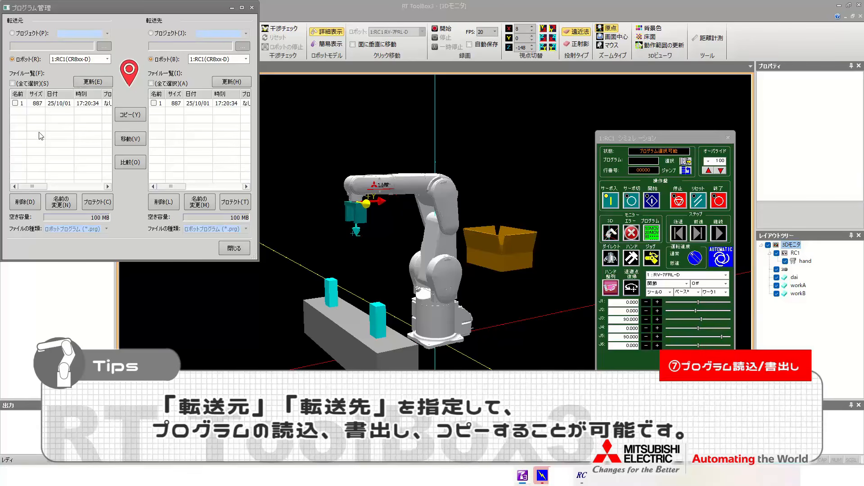
click(43, 34)
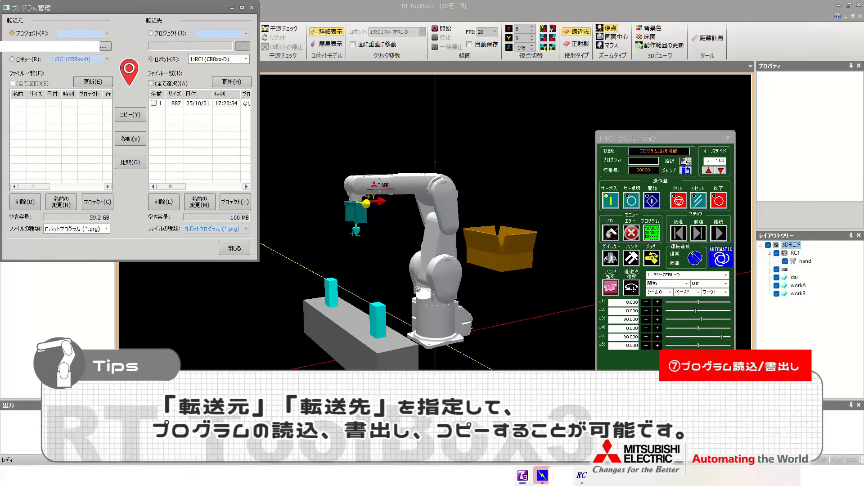
click(104, 46)
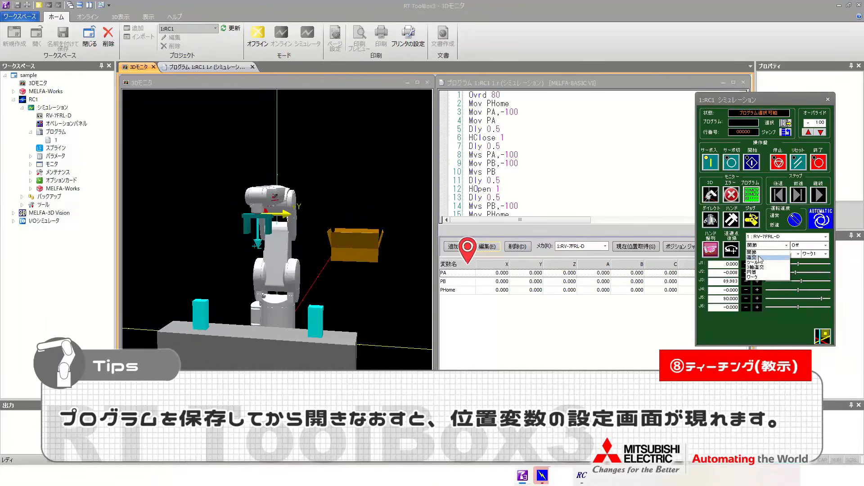
- Set the jog mode to 直交 and jog the robot along X, Y and Z so the hand roughly reaches the workpiece on its +Y side
click(761, 258)
click(745, 264)
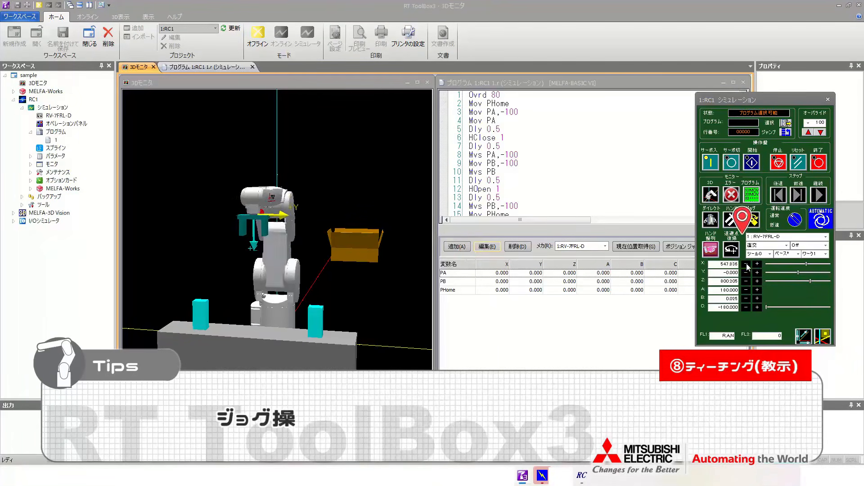
click(758, 272)
click(748, 272)
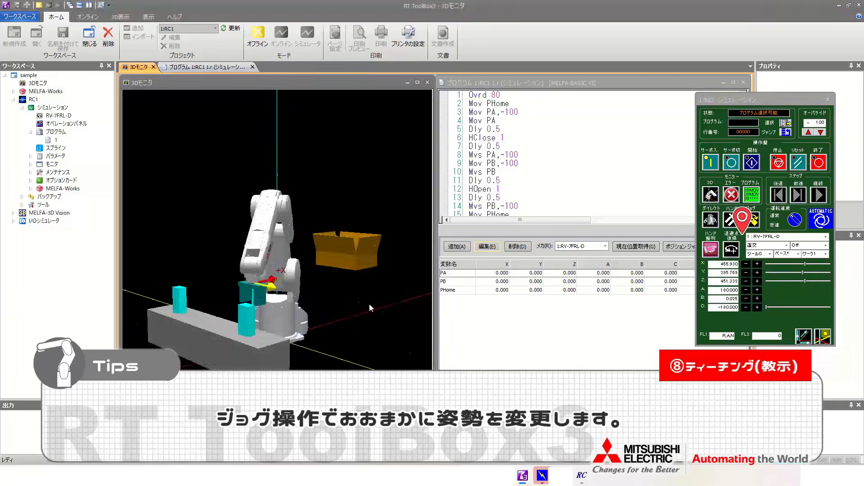
click(745, 264)
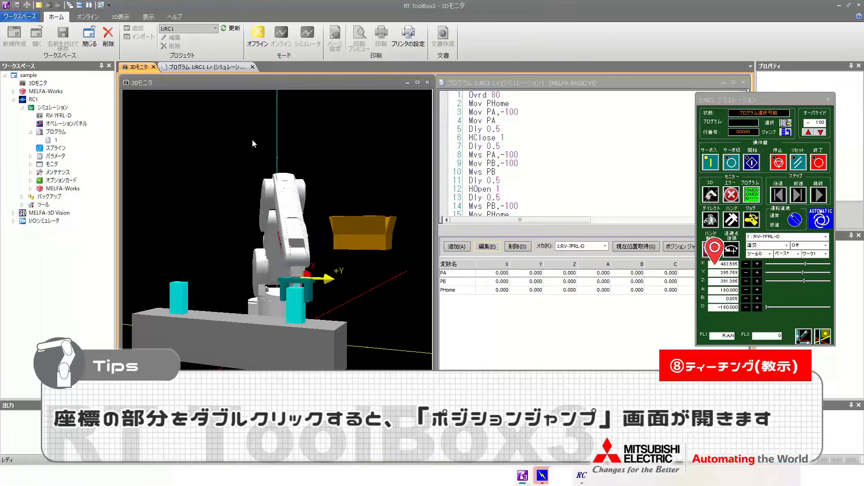
- Use ポジションジャンプ to move the robot to X 450 and Y 250, and close the dialog
double_click(740, 272)
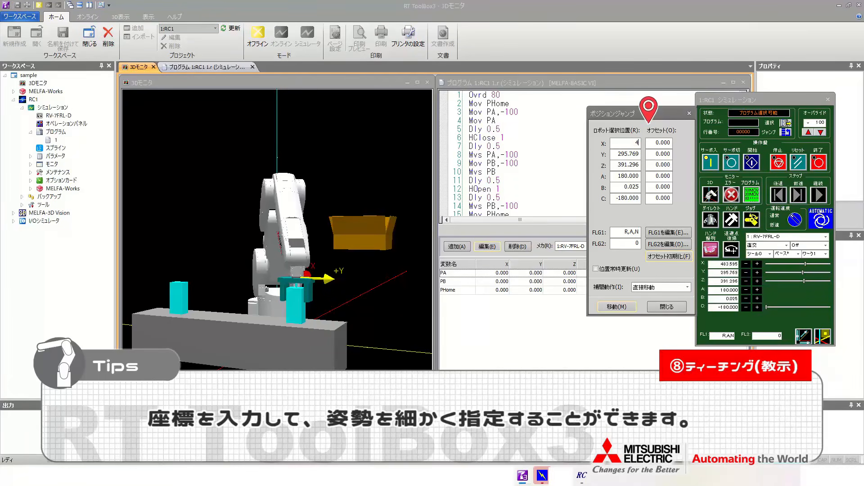
key(Return)
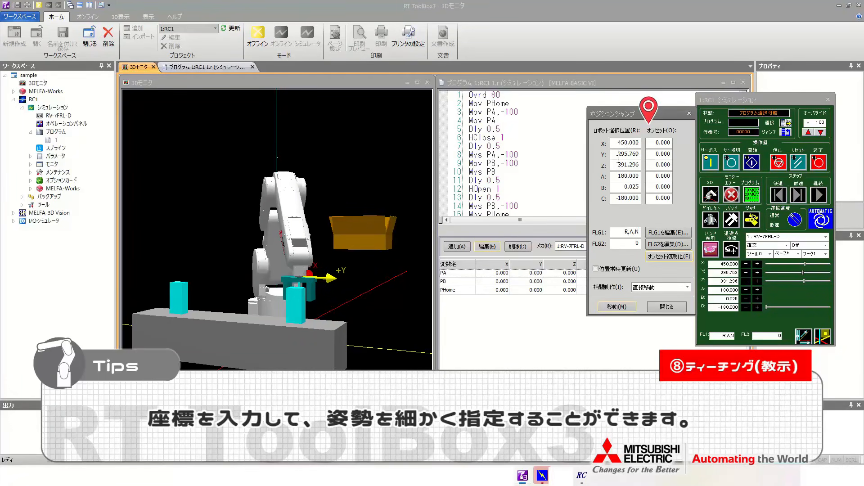
text(250)
key(Return)
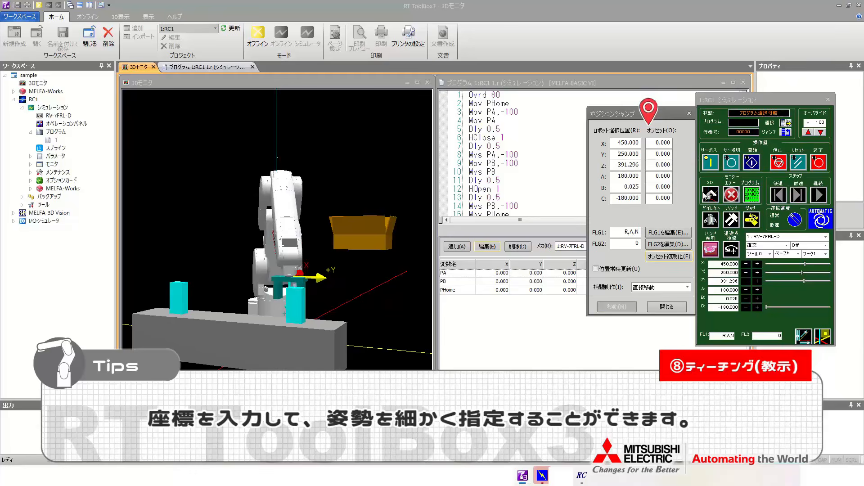
click(667, 307)
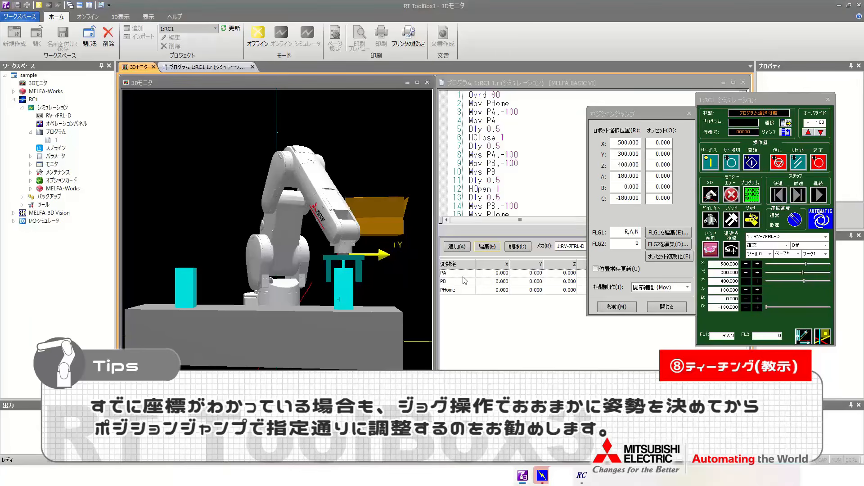
- Close ポジションジャンプ, move the operation panel off the position list, and register the robot's current position in variable PB
click(463, 282)
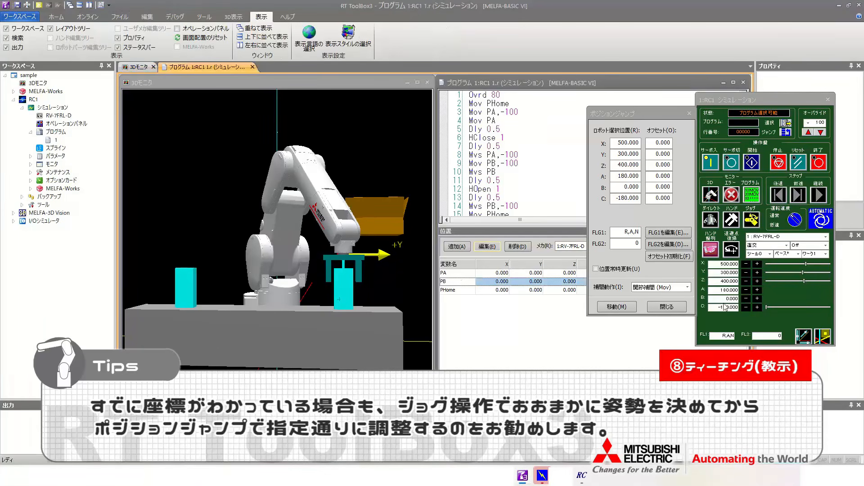
click(667, 306)
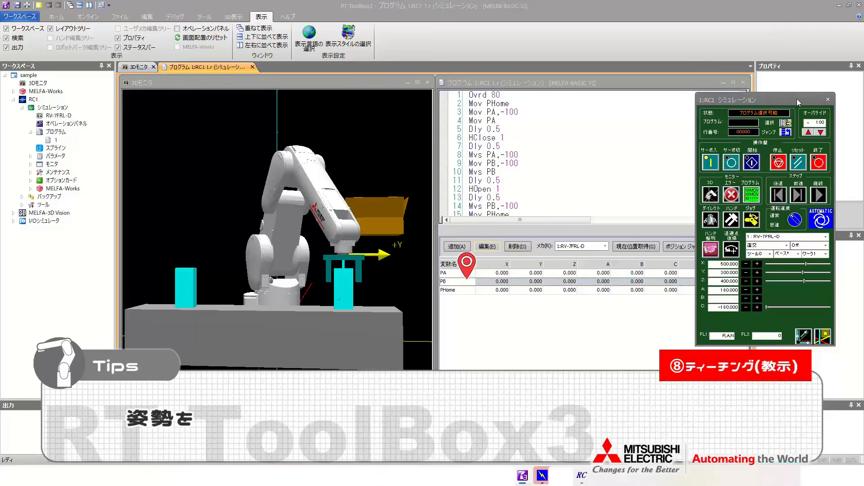
drag(797, 99, 820, 116)
click(455, 281)
click(637, 247)
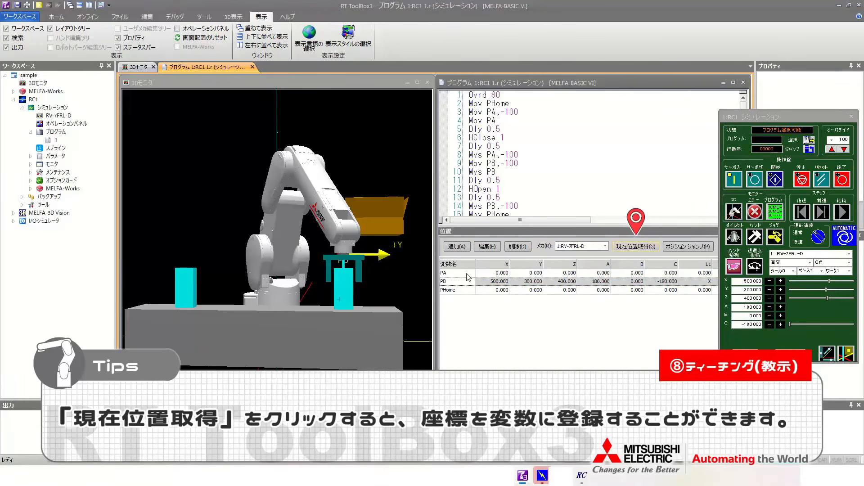
- Register the robot's current position in variable PA and change its Y value to -300
click(468, 274)
click(649, 246)
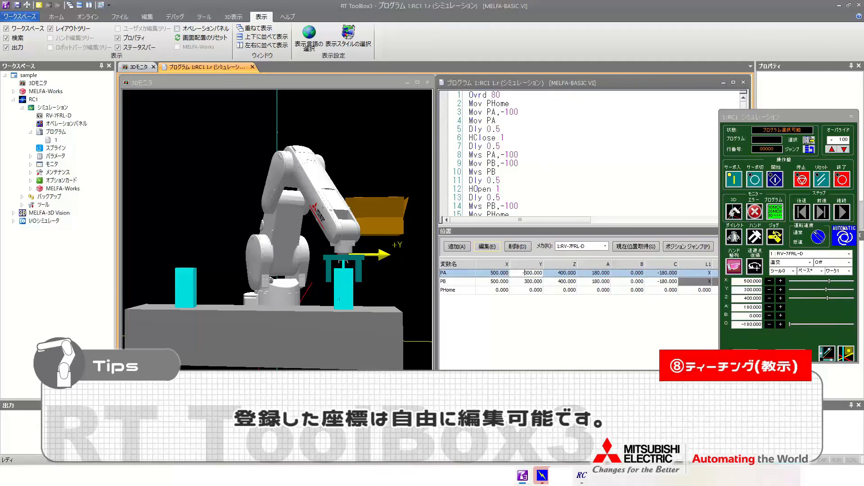
text(-)
key(Return)
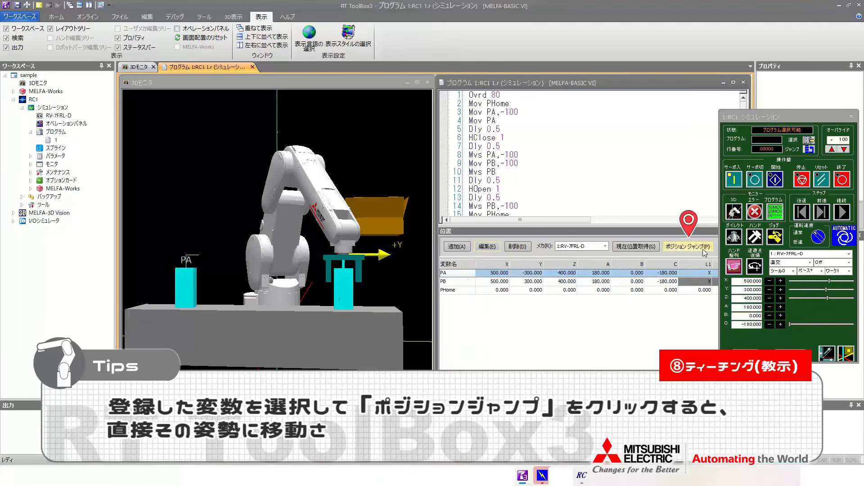
- Move the robot directly to the position stored in PA with ポジションジャンプ
click(706, 252)
click(468, 437)
click(519, 437)
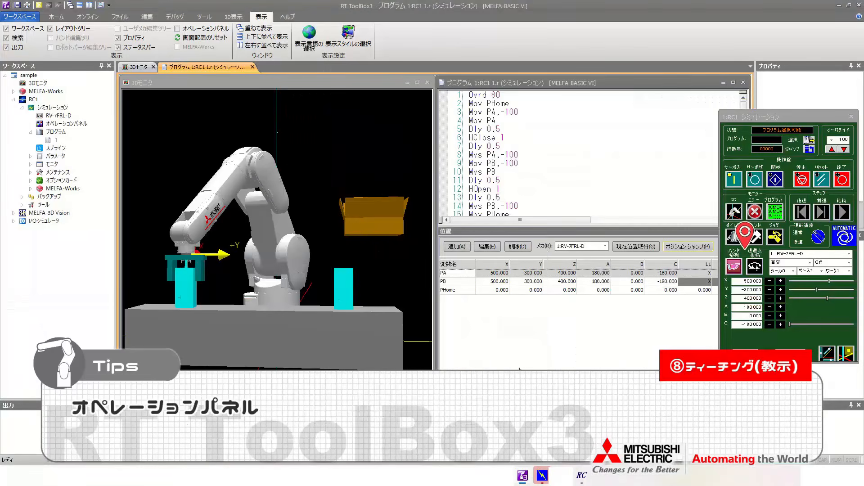
- Return the robot to its retreat point with 退避点復帰 and set the jog mode to 関節
click(759, 269)
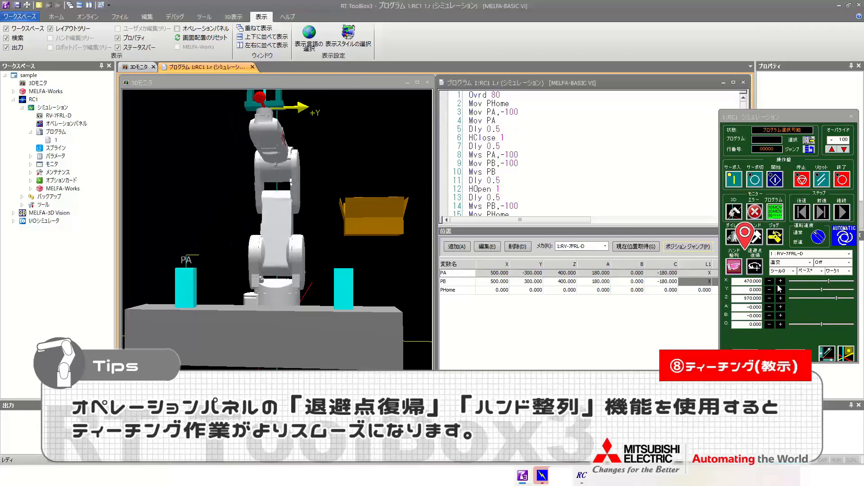
click(786, 263)
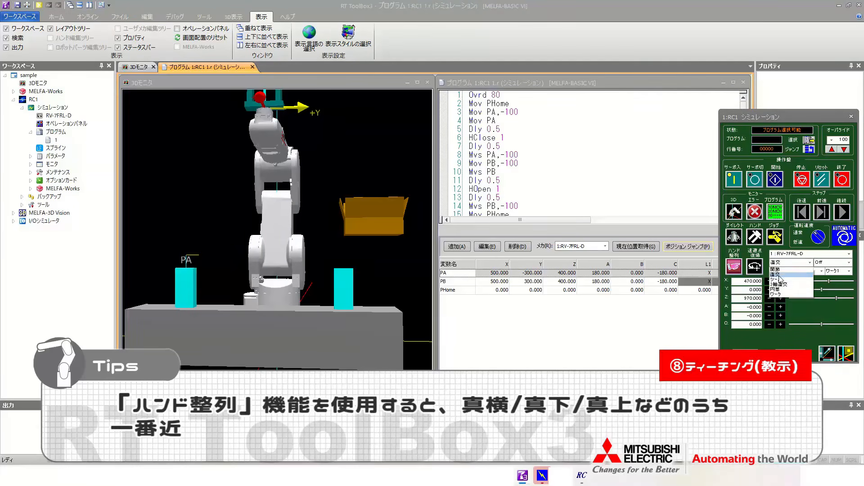
click(780, 276)
click(779, 262)
click(779, 275)
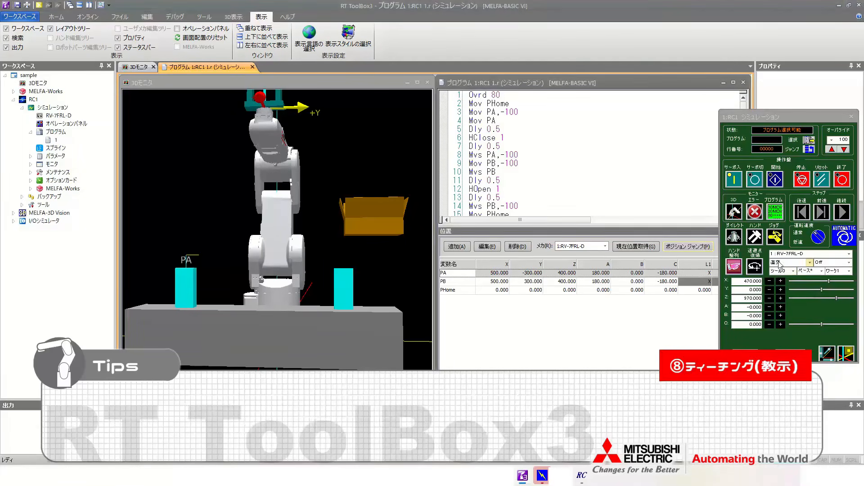
click(780, 263)
click(779, 270)
click(747, 318)
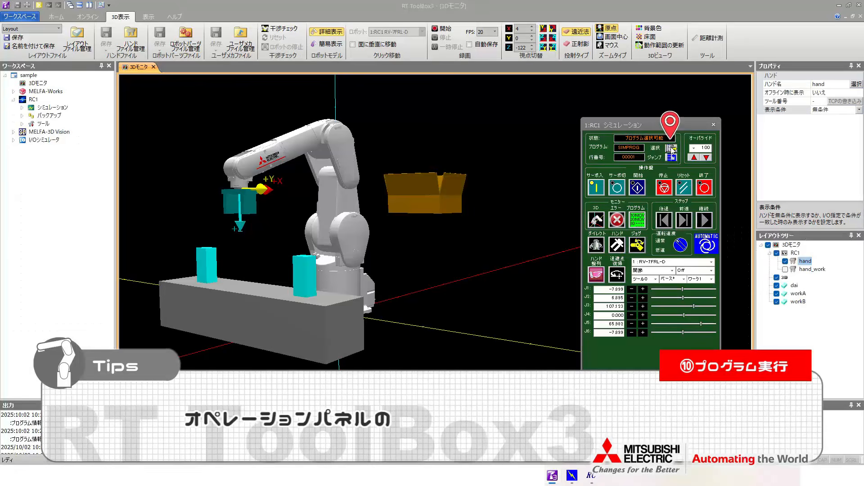
- Select robot program 1 for the simulated controller, start it, and watch the robot's motion in the 3D monitor
click(657, 147)
click(577, 218)
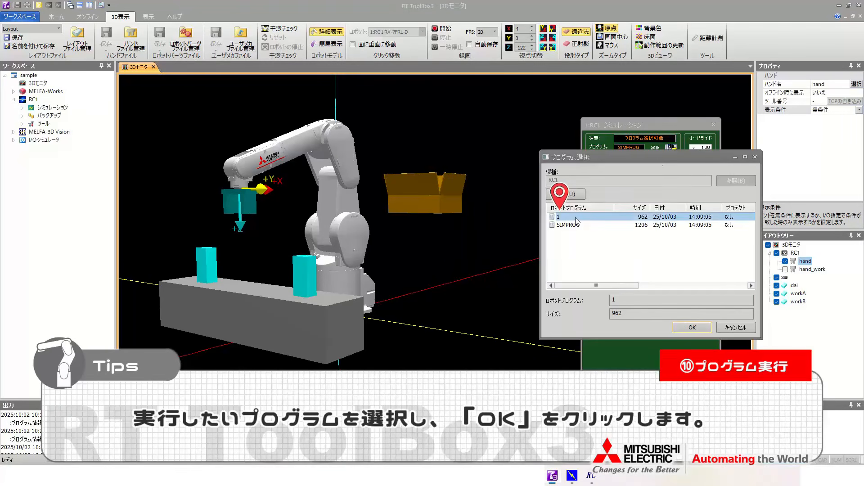
click(692, 328)
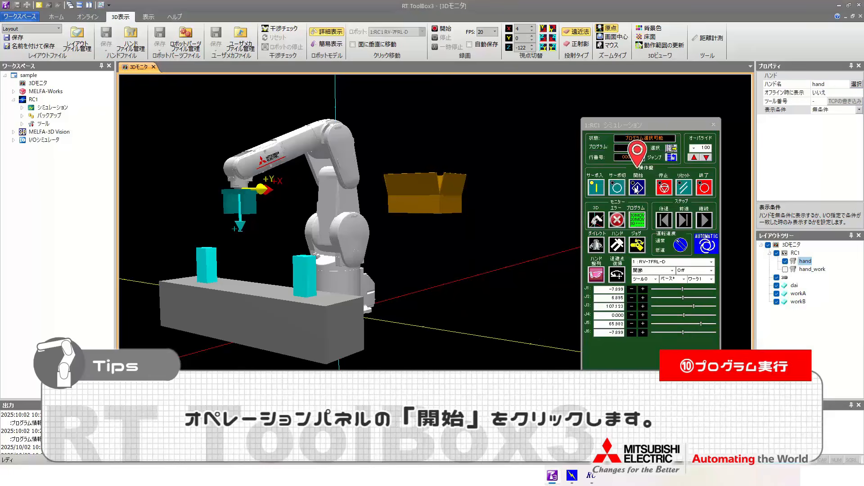
click(636, 189)
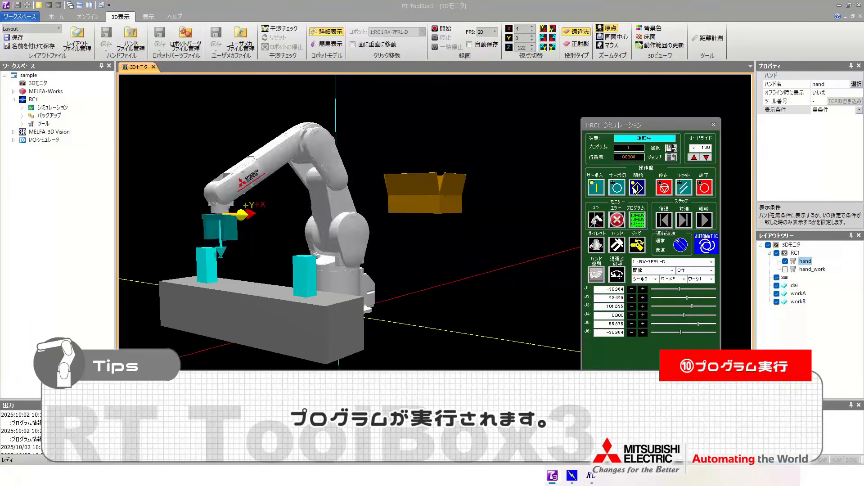
drag(434, 250, 460, 259)
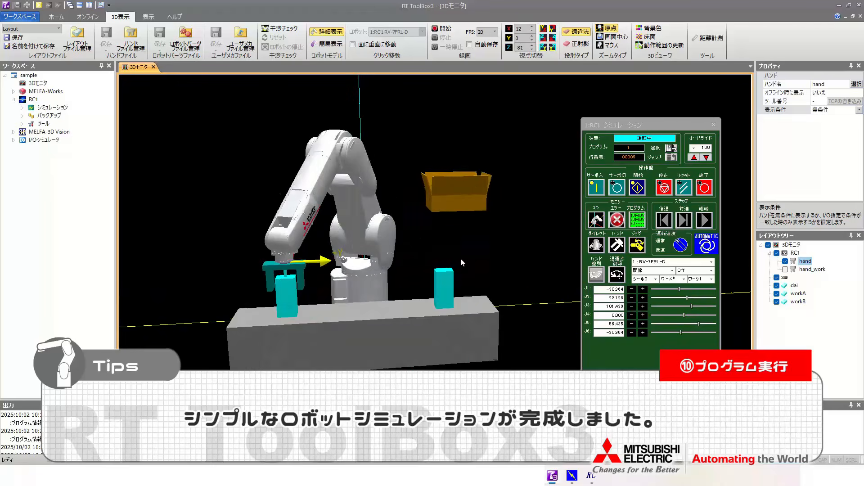